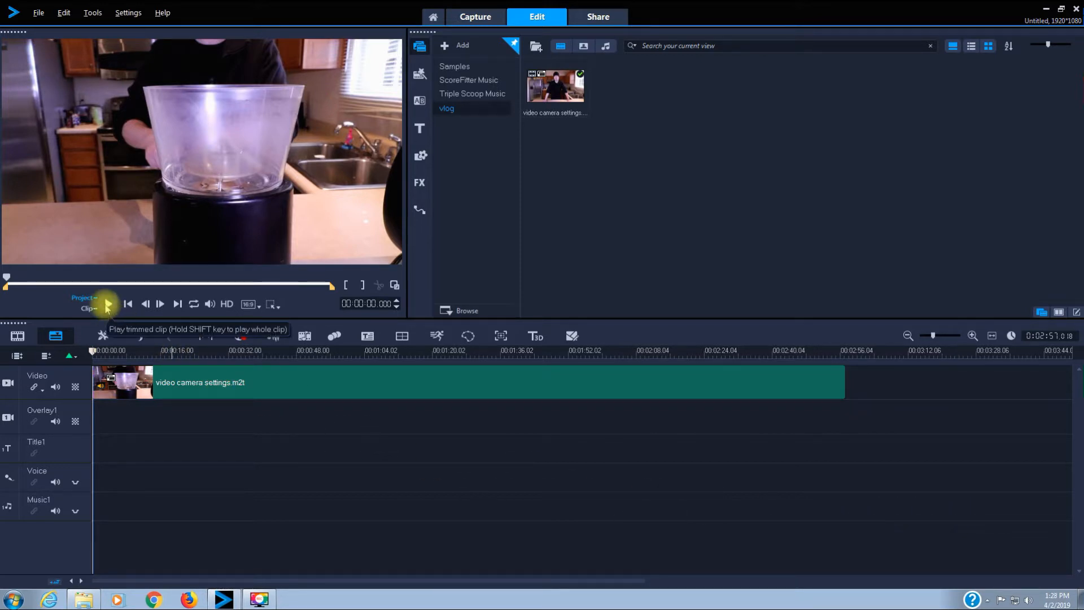
Step: Open the Pan and Zoom settings for the video camera settings.m2t clip on the Video track
click(107, 305)
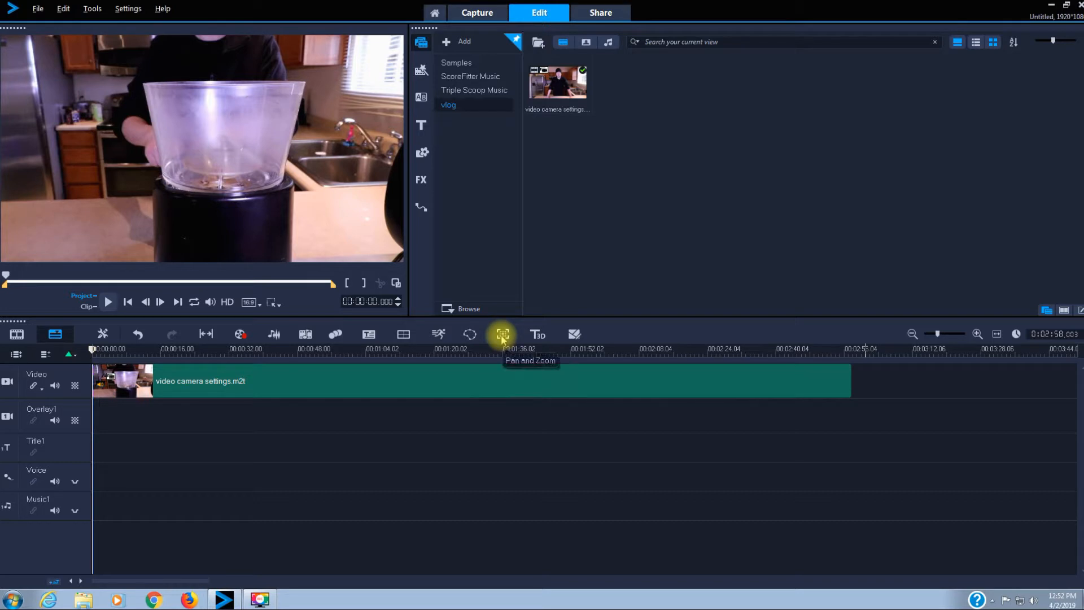
click(502, 334)
click(362, 381)
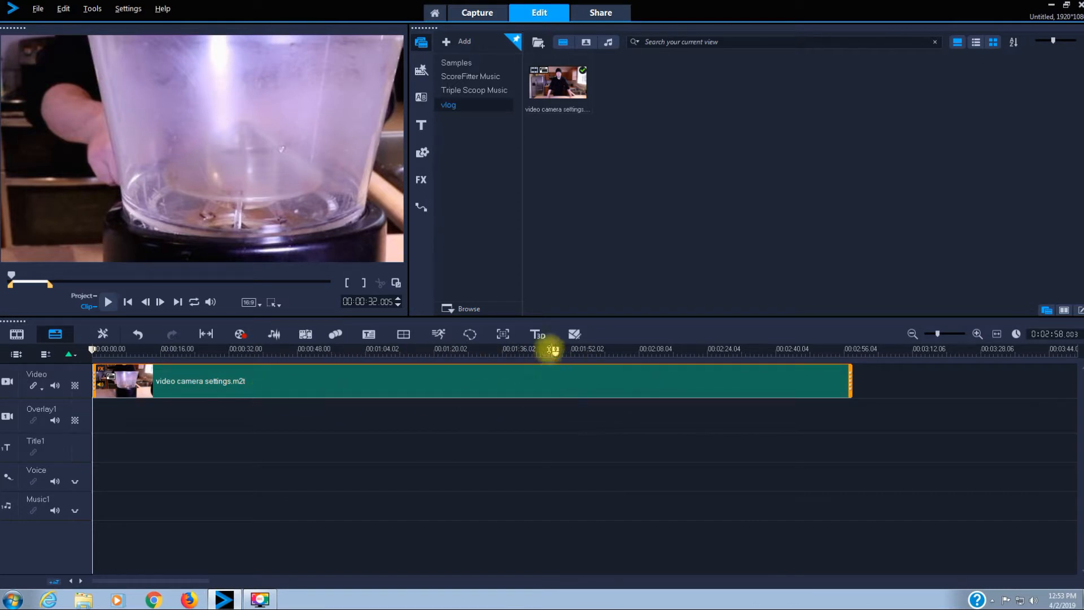
click(503, 334)
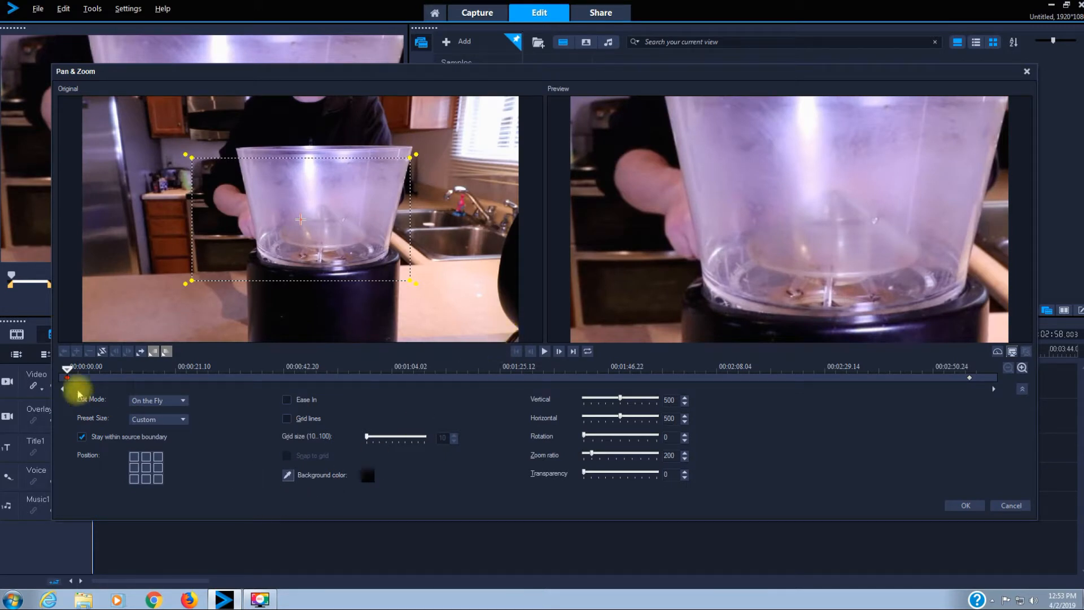
Step: At the clip's start keyframe, resize the pan and zoom frame to cover the full picture at a zoom ratio of 100
click(970, 380)
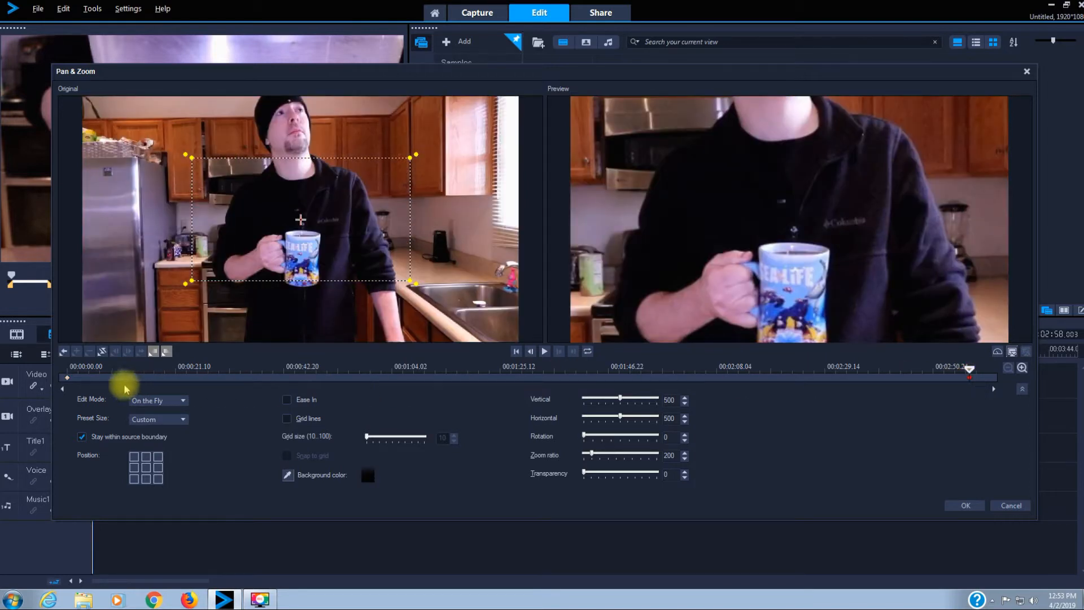
click(67, 379)
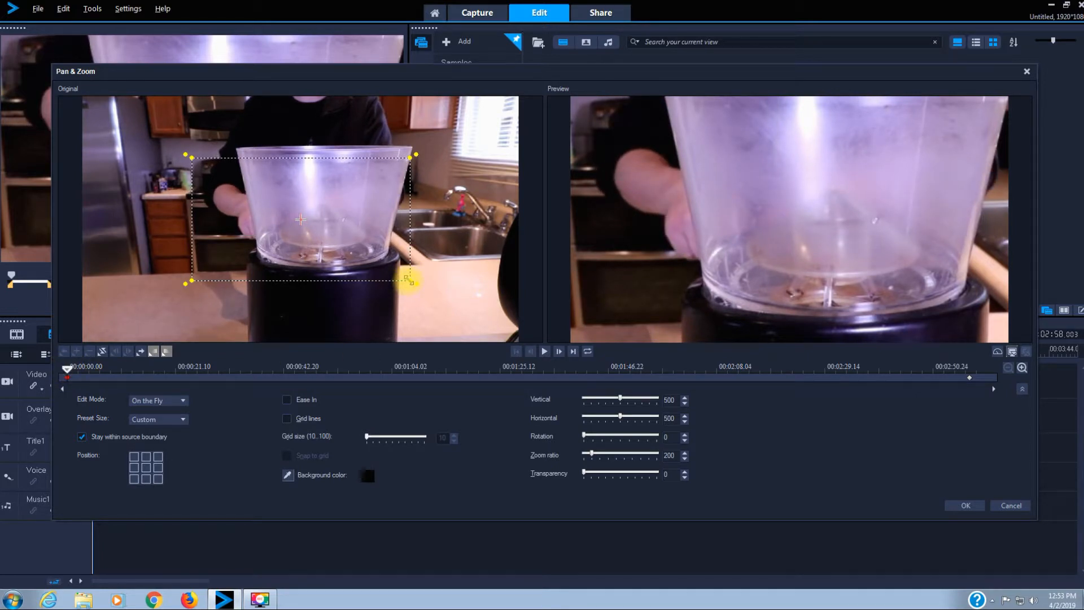
drag(409, 280, 375, 261)
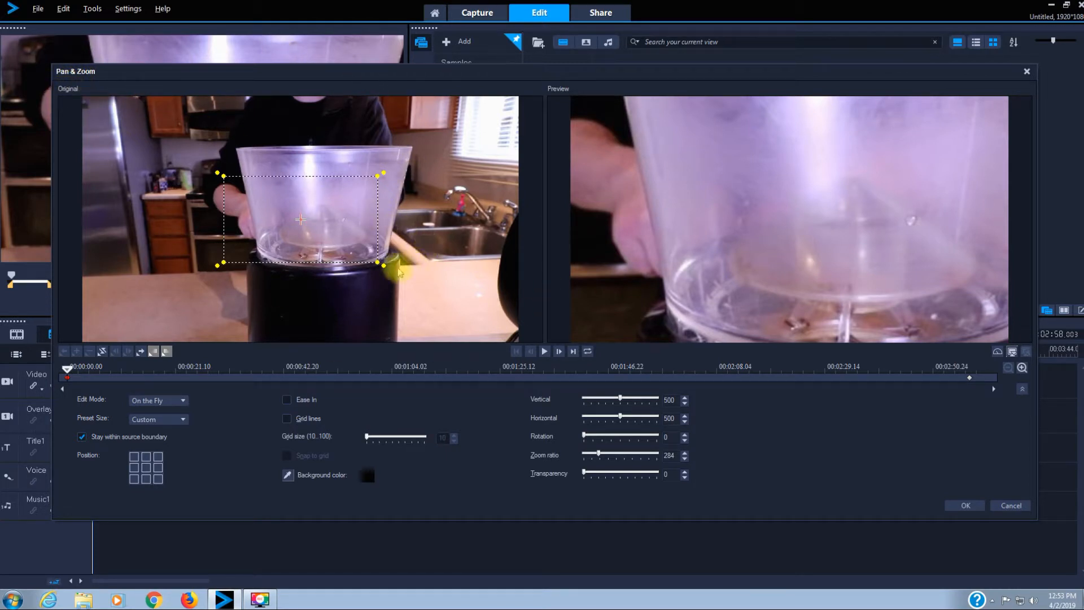
drag(377, 263, 448, 278)
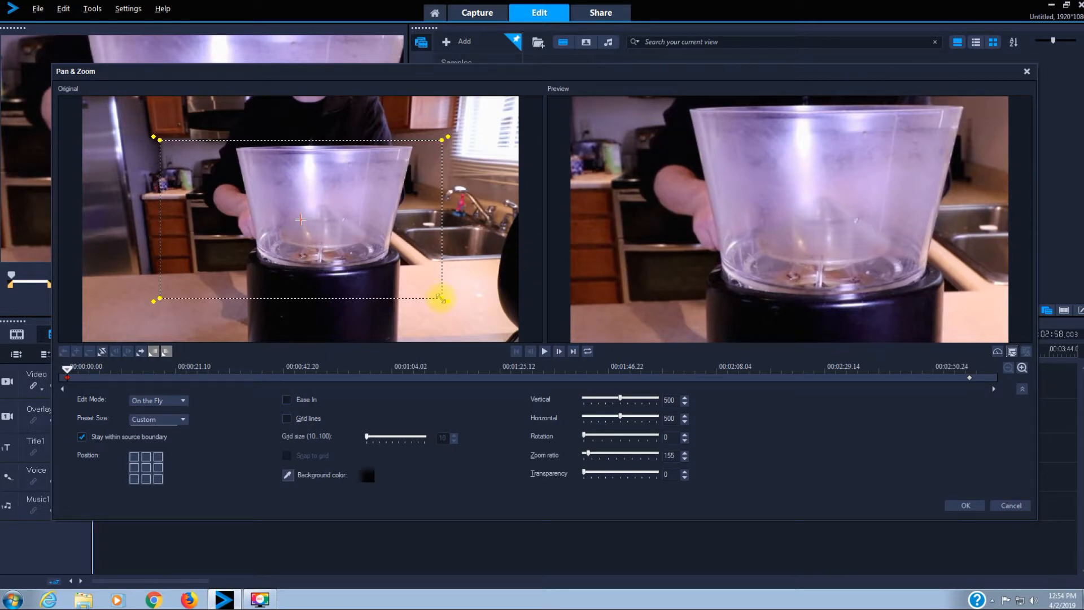
drag(440, 297, 519, 337)
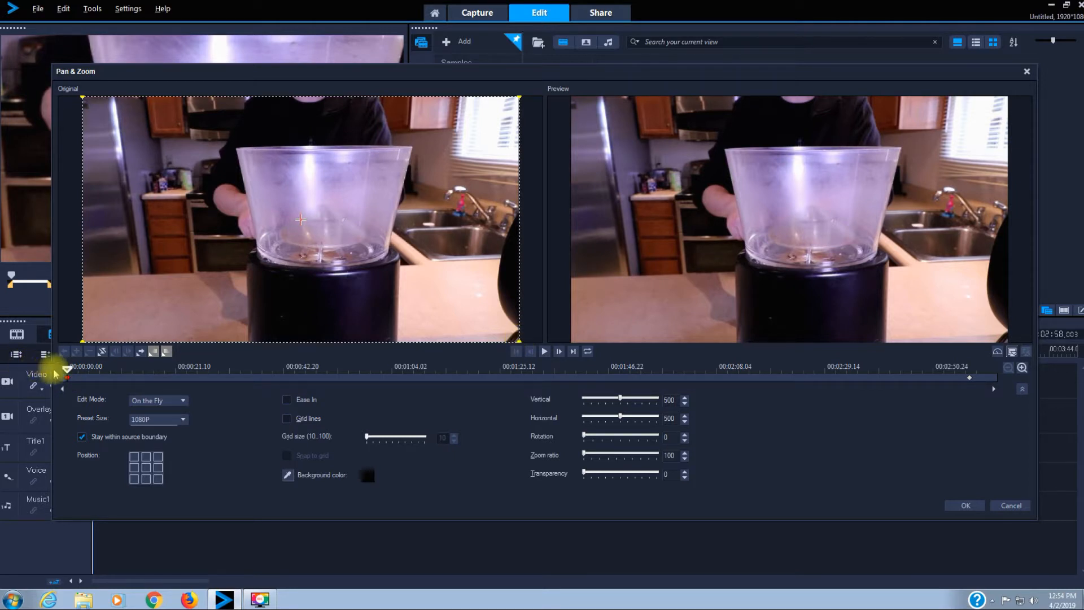
Step: Where the grinder is filled with beans, zoom in to 161 and centre the frame on them at vertical 480, horizontal 561
drag(67, 372, 103, 380)
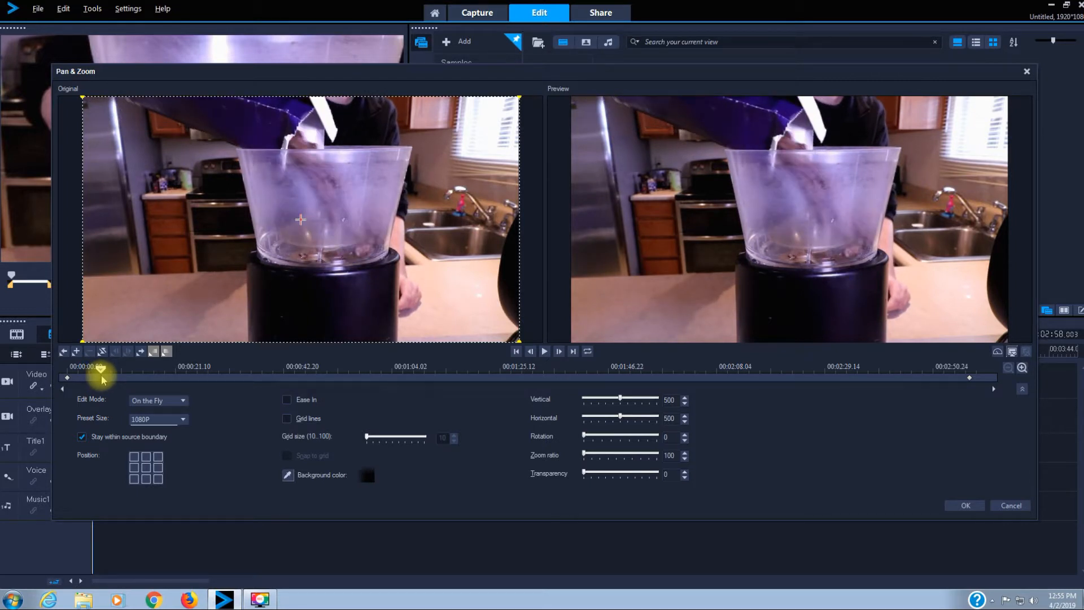
drag(102, 379, 122, 385)
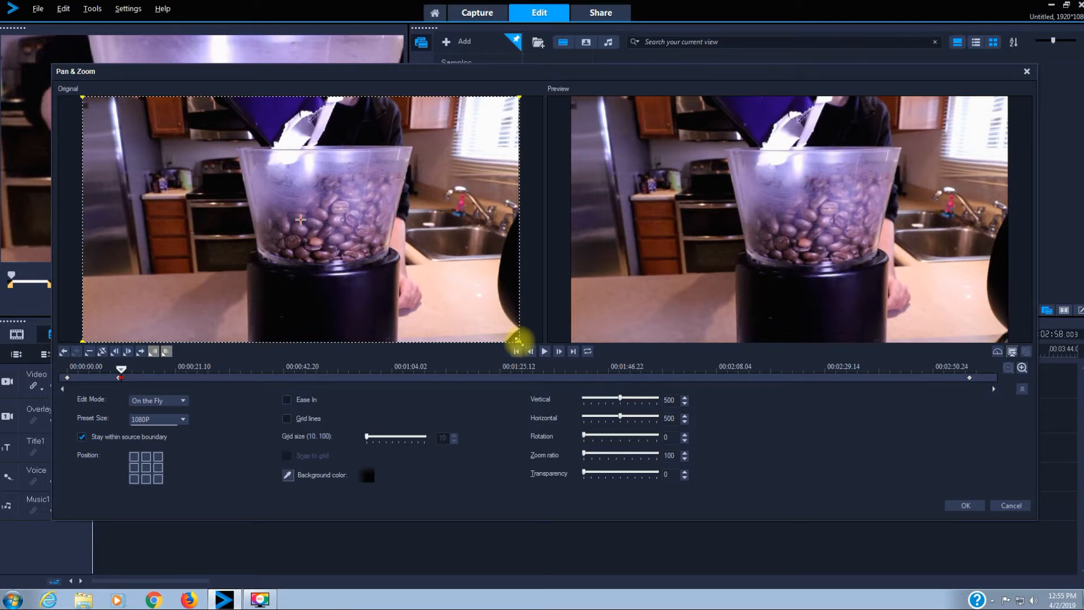
drag(517, 339, 440, 286)
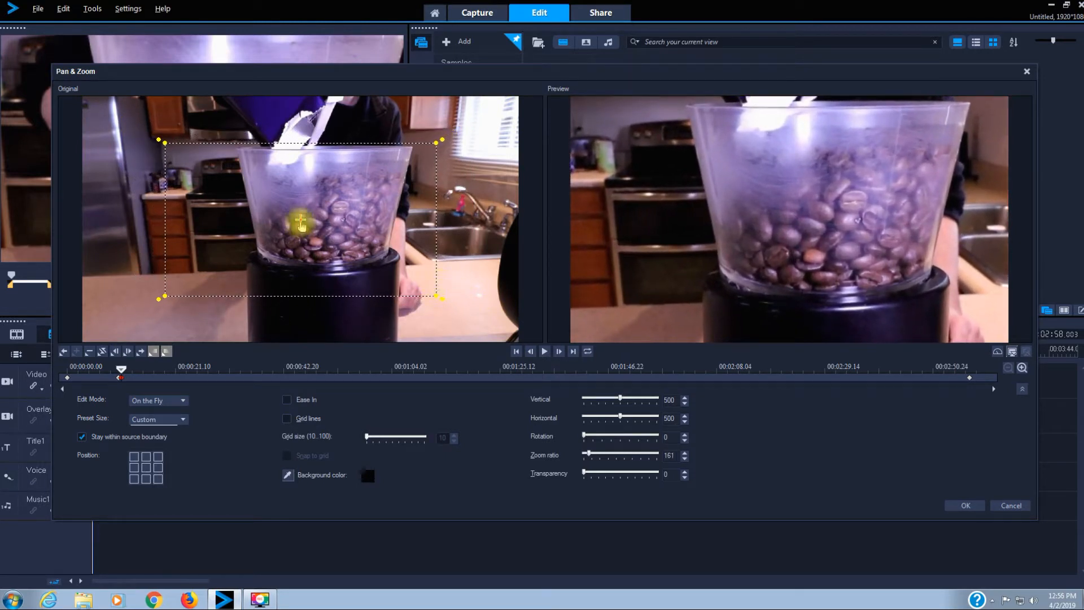
drag(299, 217, 327, 213)
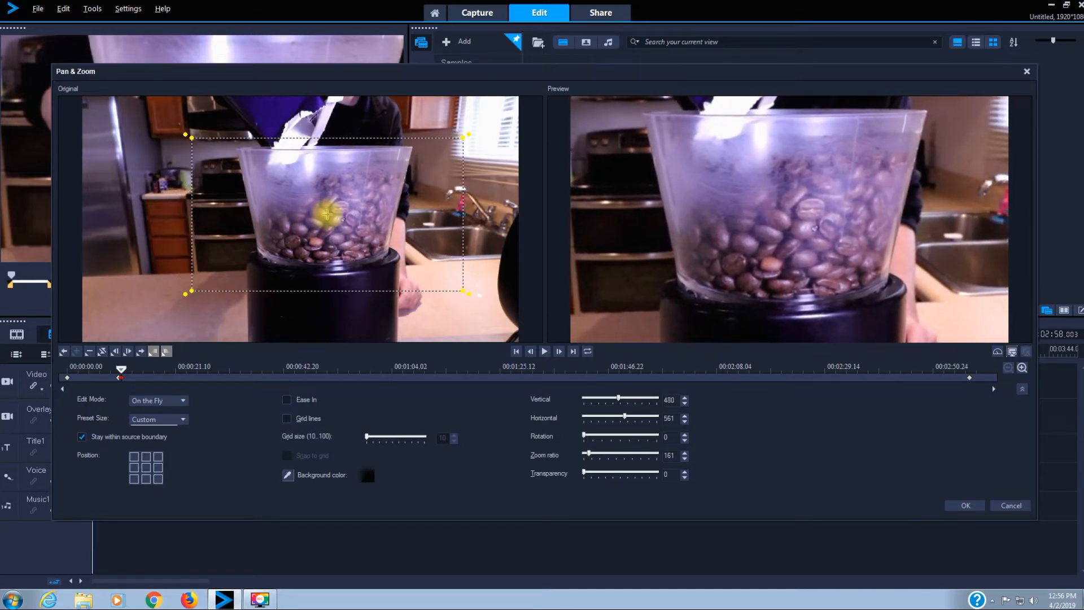
Step: Compare the start and bean-shot keyframes, and remove the extra full-frame keyframe just before the zoomed-in one
click(67, 377)
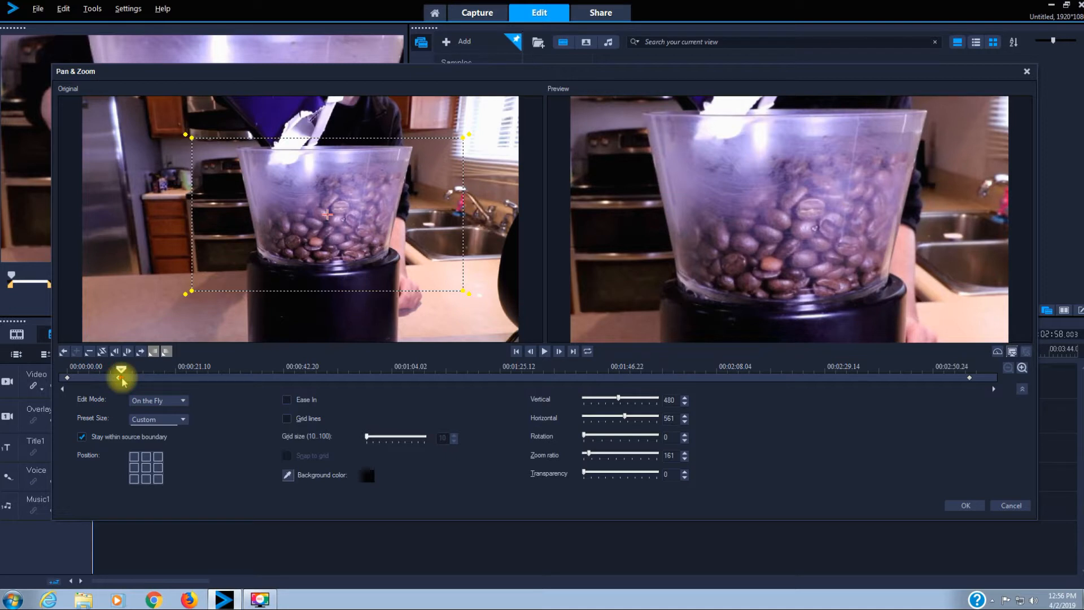
drag(120, 379, 118, 379)
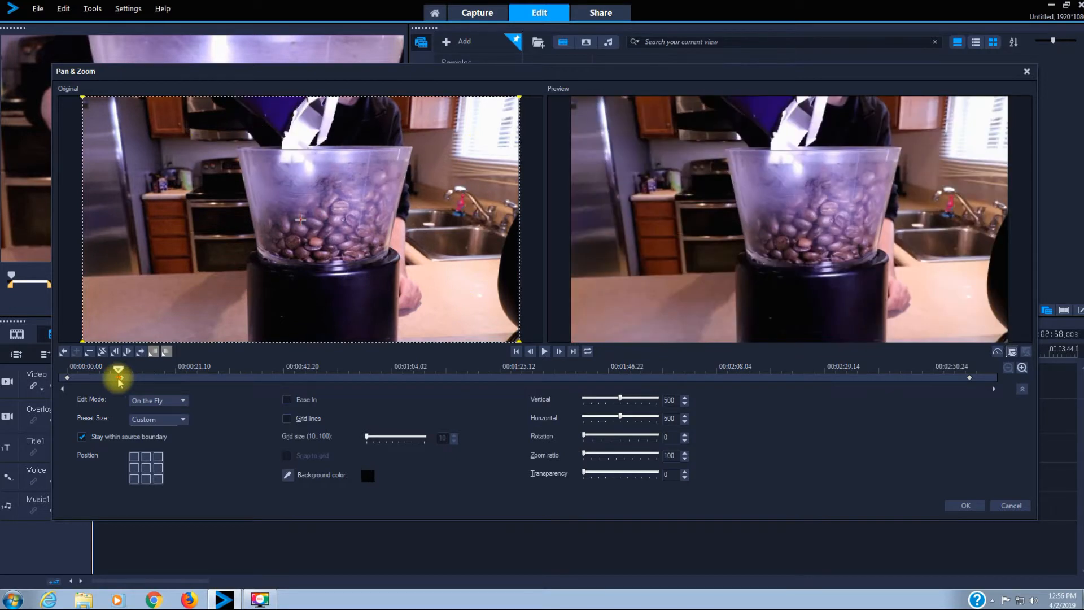
click(118, 380)
drag(119, 379, 121, 379)
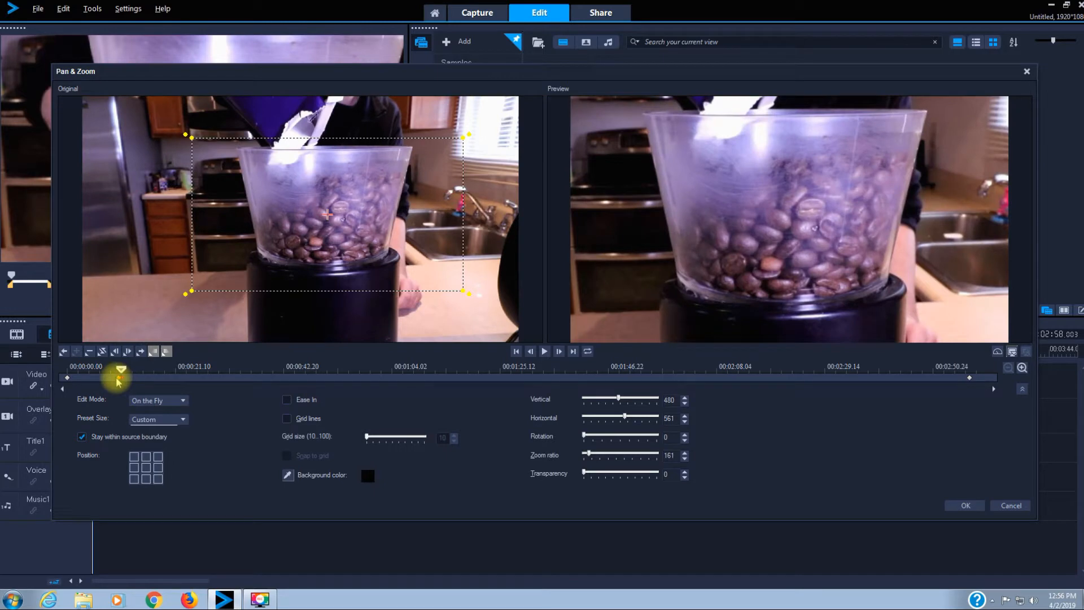
click(117, 378)
click(121, 378)
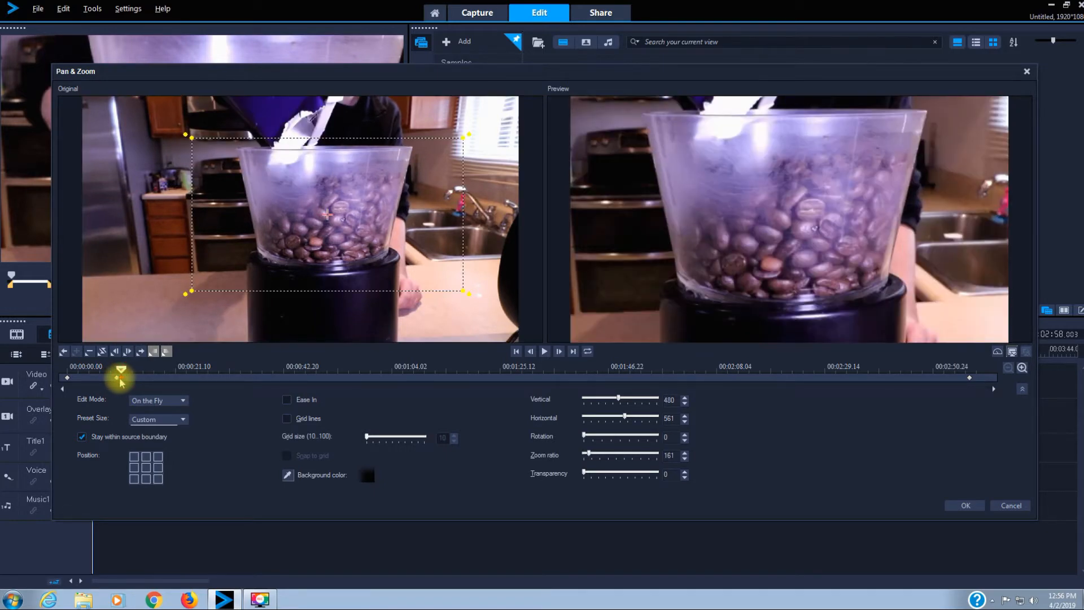
click(117, 379)
click(120, 378)
click(117, 379)
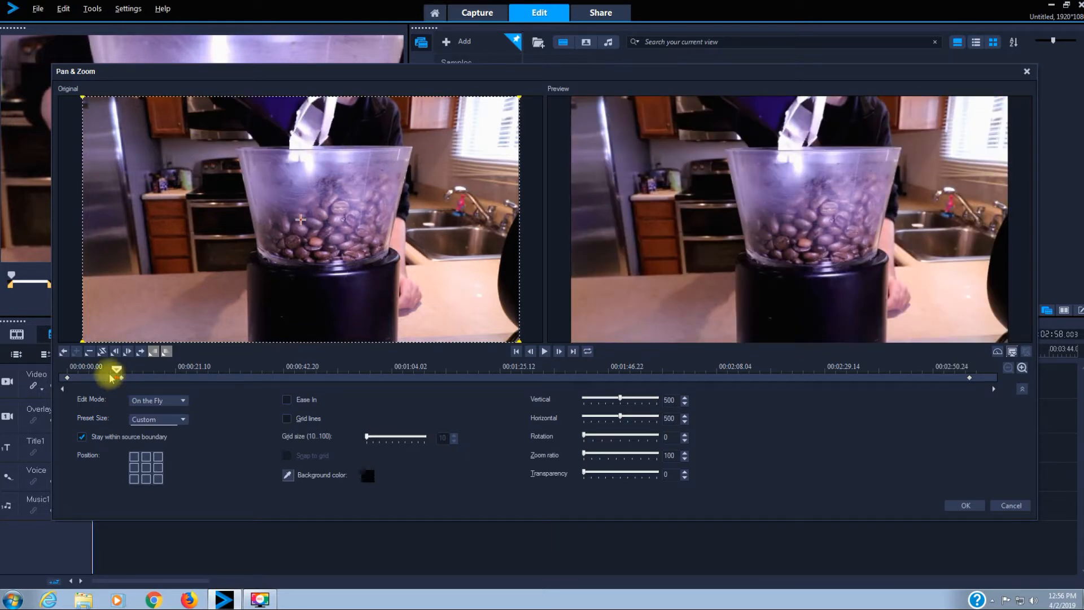
click(91, 351)
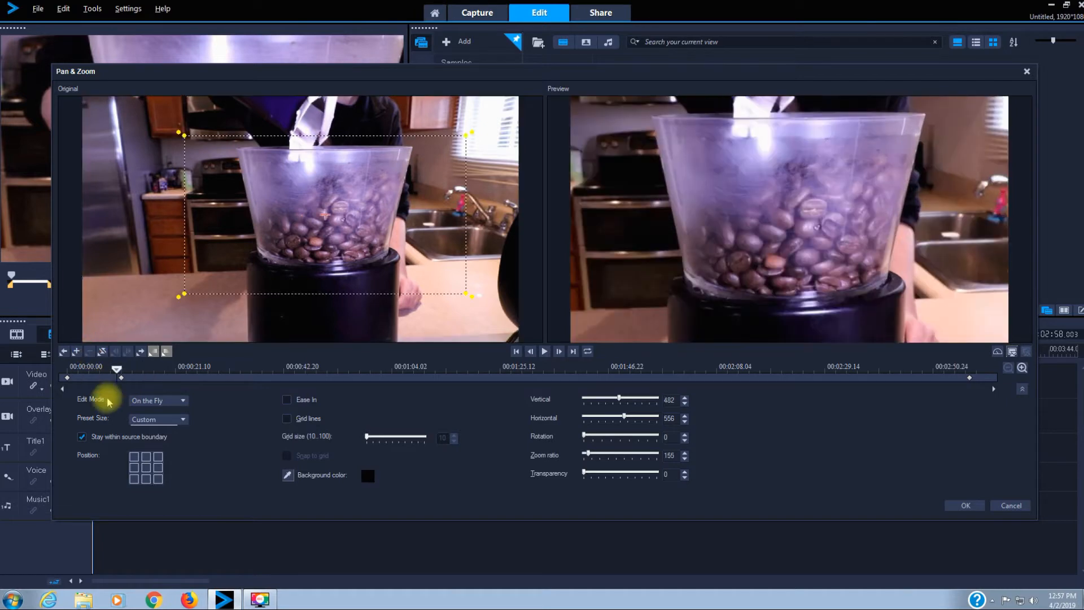
Step: Check the start and zoomed-in keyframes and preview the zoom from the beginning through to the kettle shot
click(67, 376)
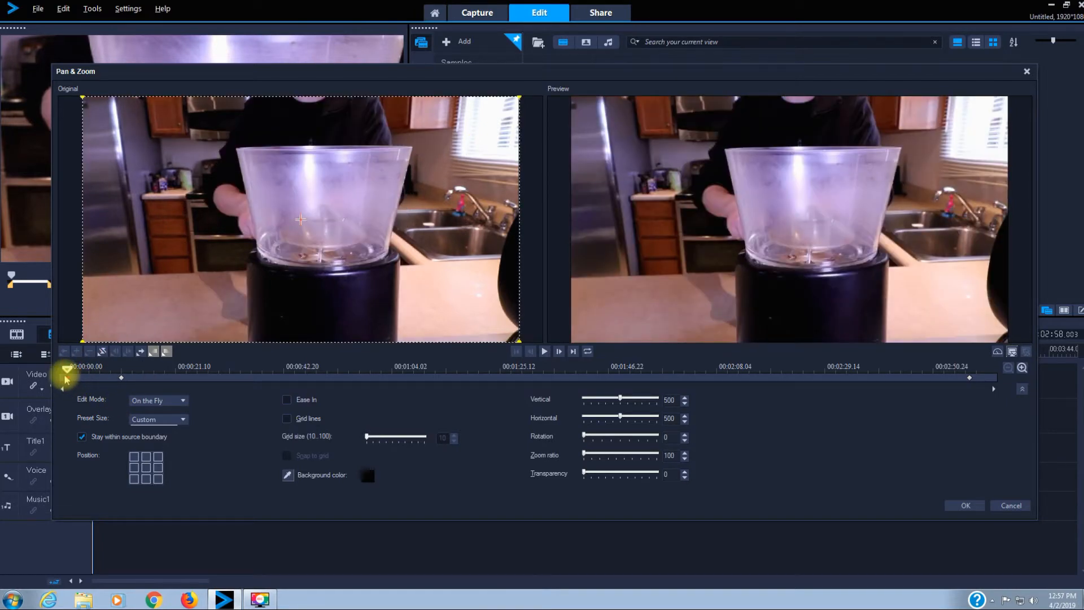
click(122, 377)
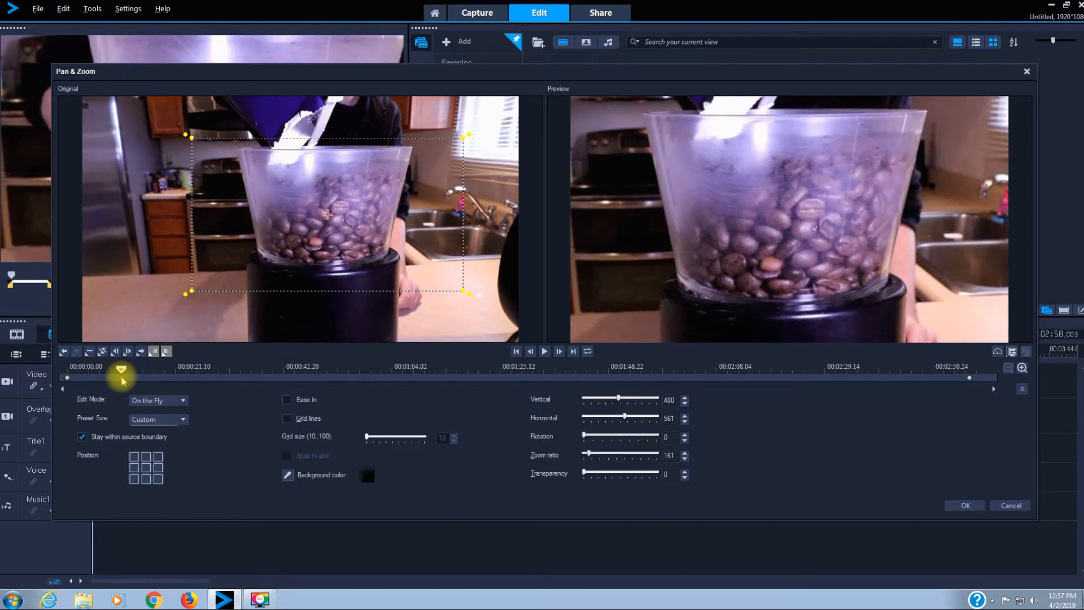
click(68, 375)
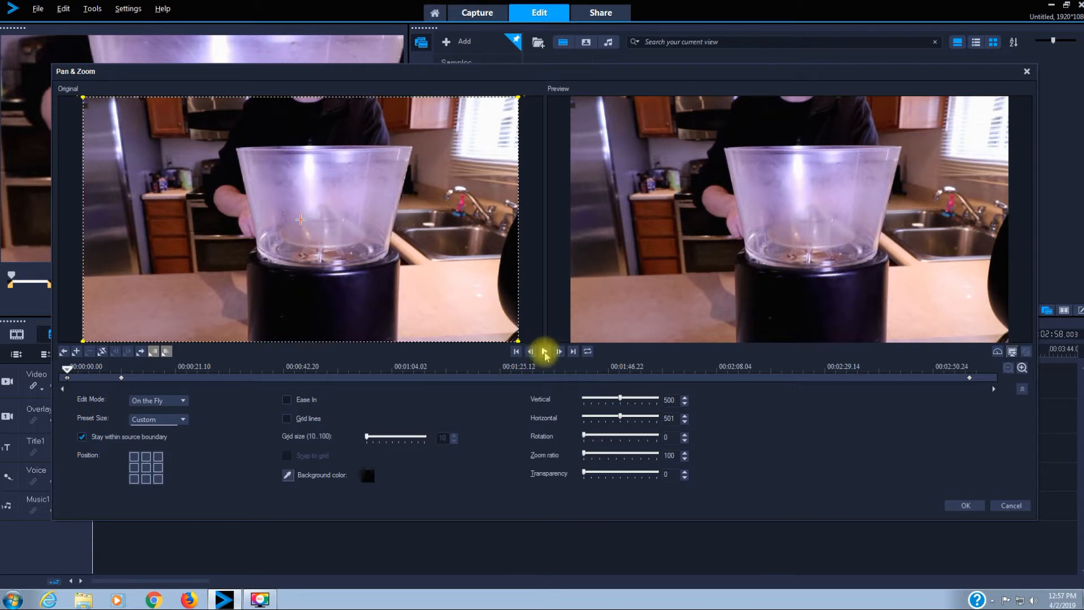
click(545, 352)
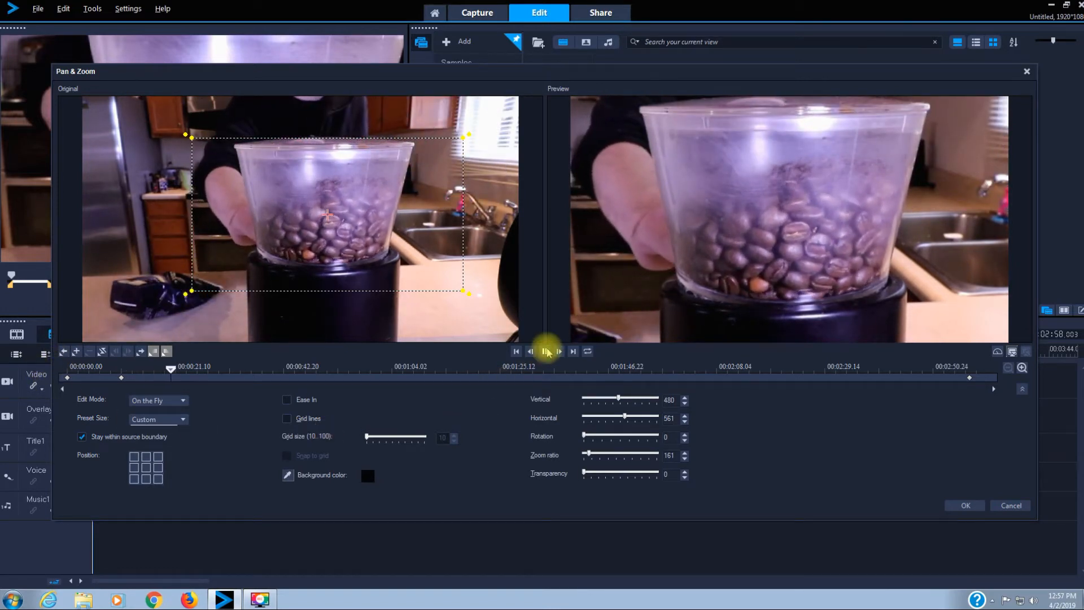
click(546, 351)
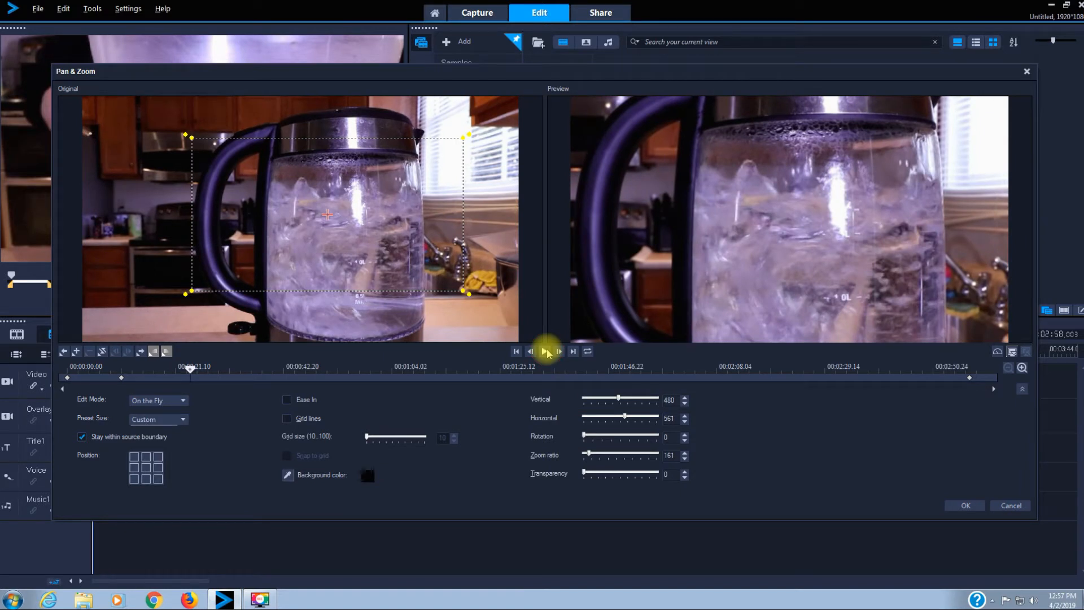
Step: At the cut to the kettle shot, reframe the kettle with zoom ratio 107, vertical 524 and horizontal 533
click(189, 373)
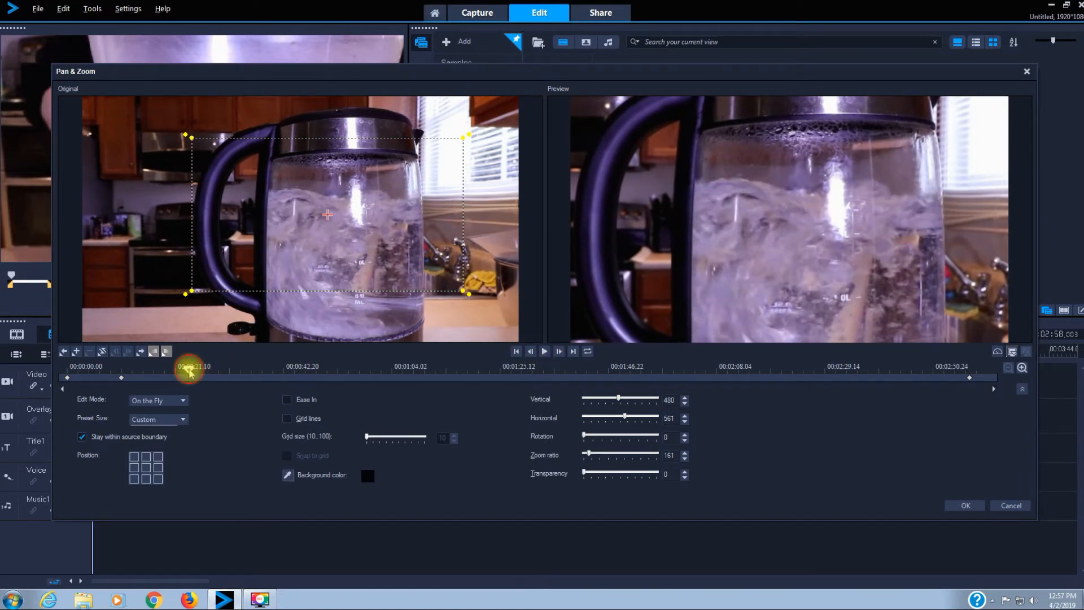
drag(188, 371, 182, 373)
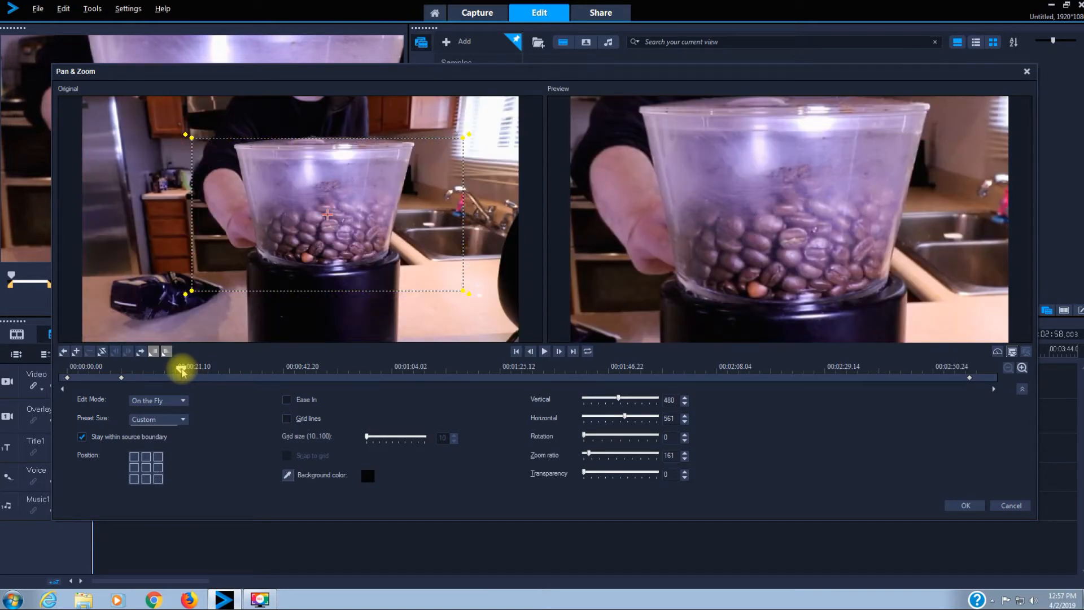
drag(182, 370, 183, 372)
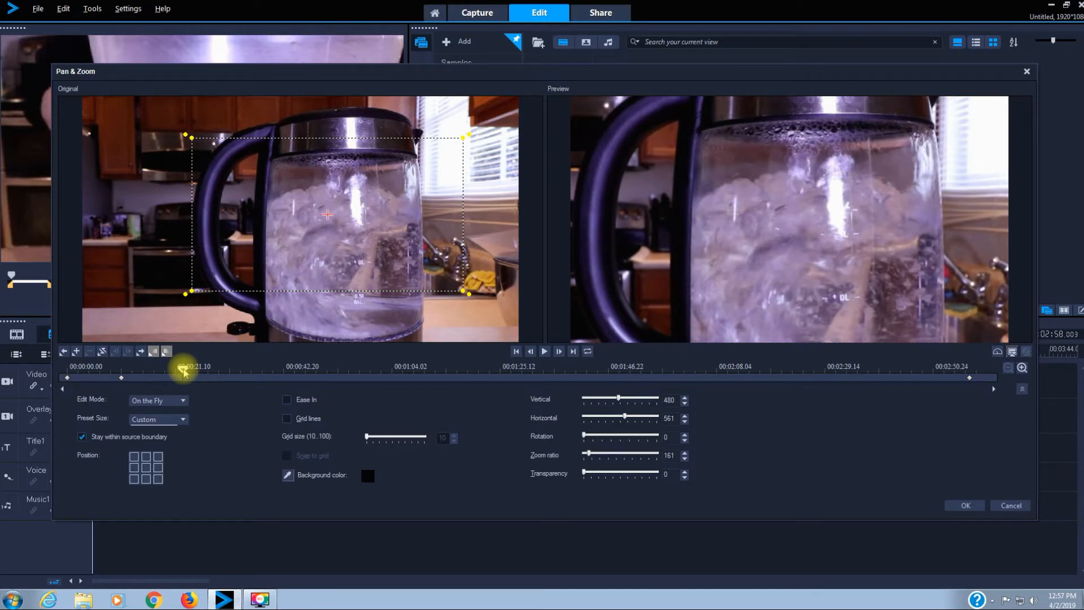
drag(183, 371, 182, 371)
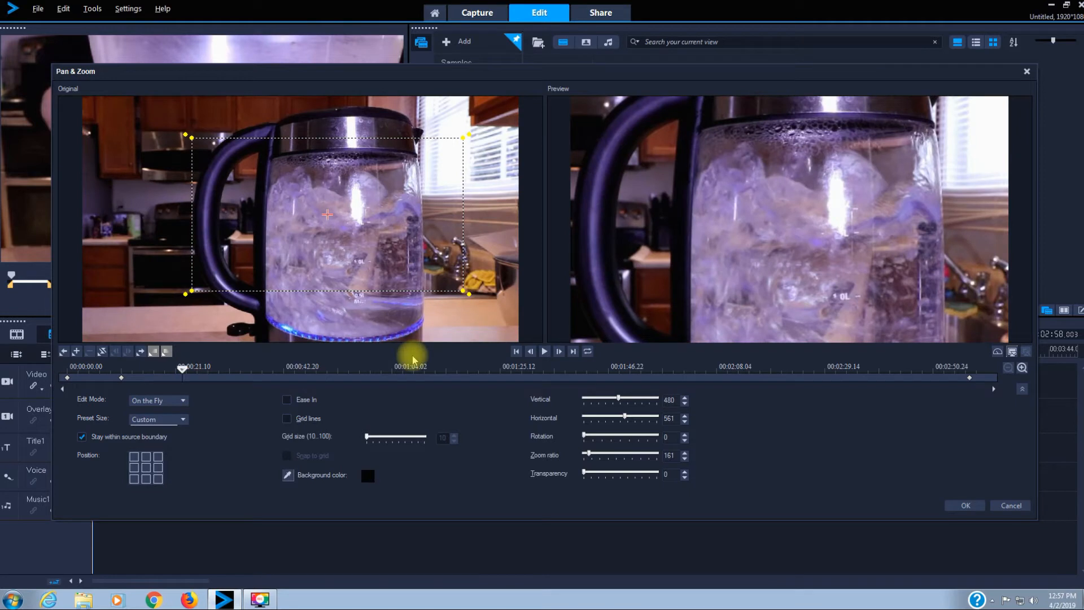
drag(462, 291, 491, 345)
drag(326, 215, 328, 236)
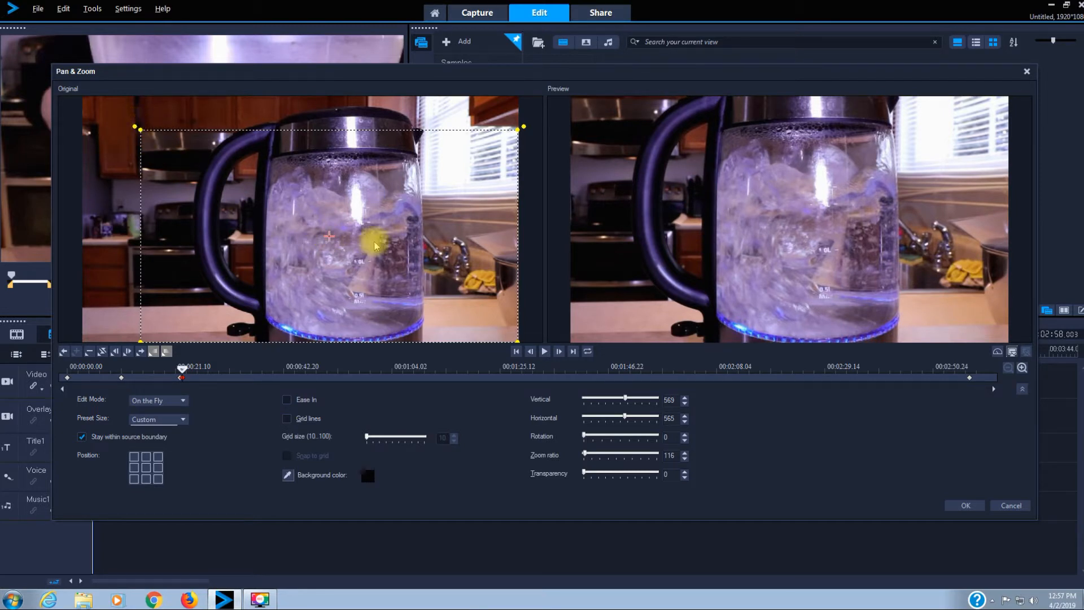
click(327, 233)
drag(327, 233, 316, 212)
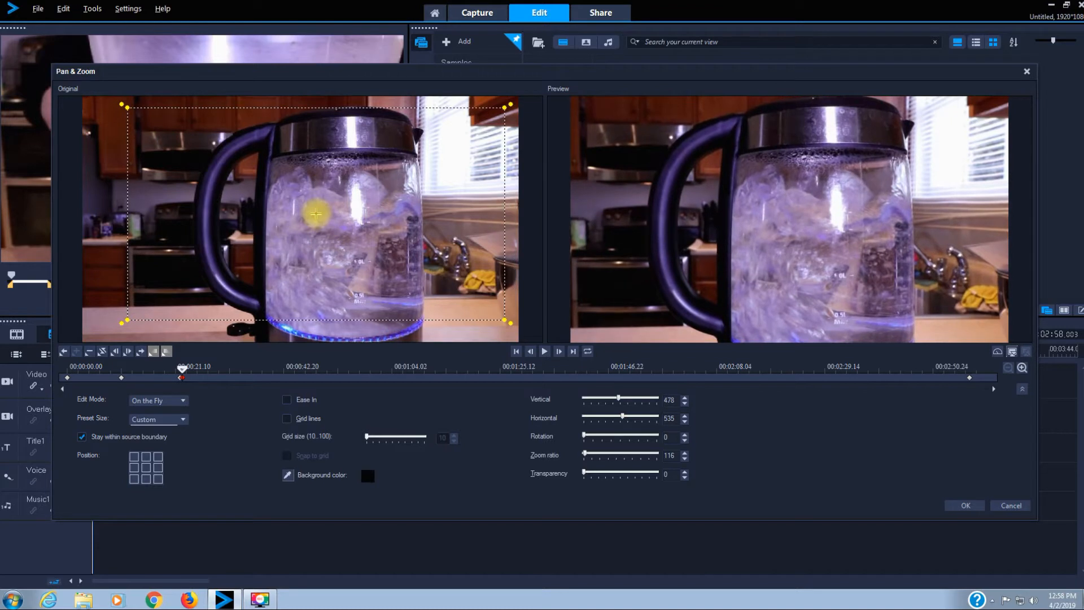
drag(504, 320, 515, 339)
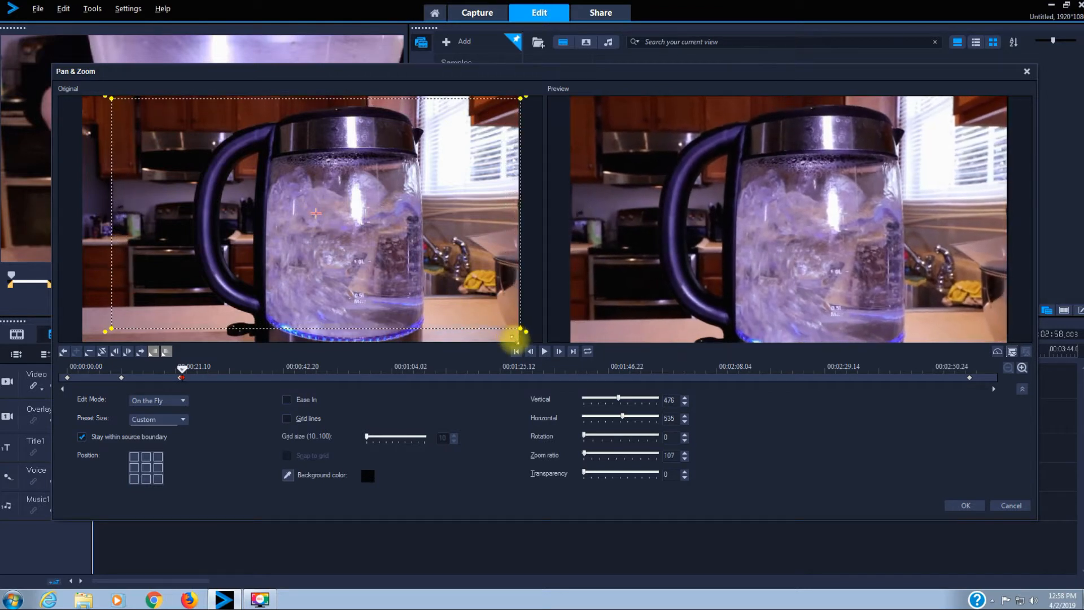
drag(312, 214, 307, 220)
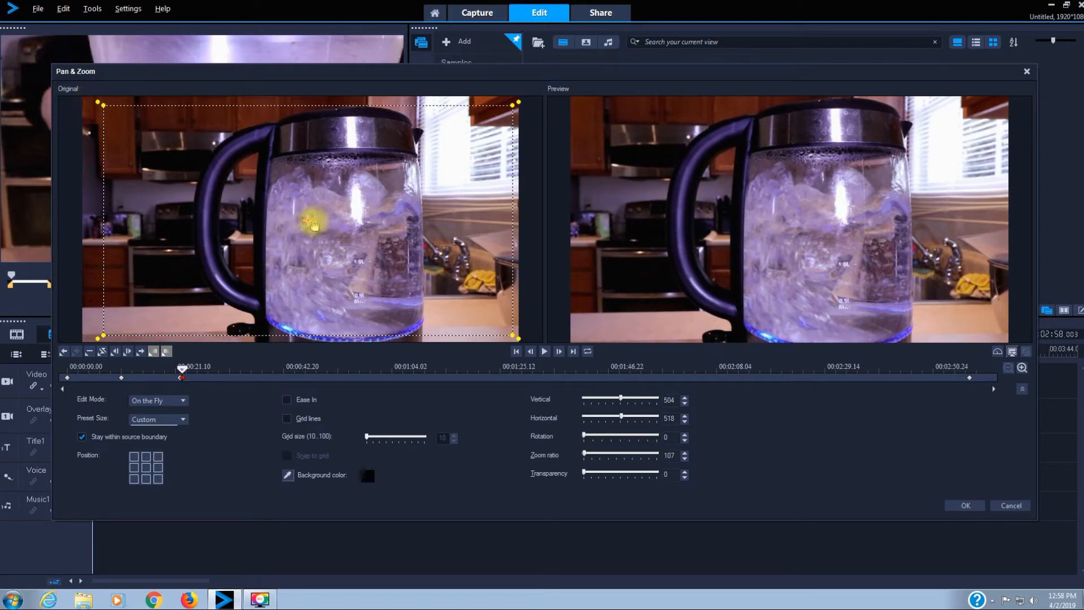
drag(306, 219, 317, 225)
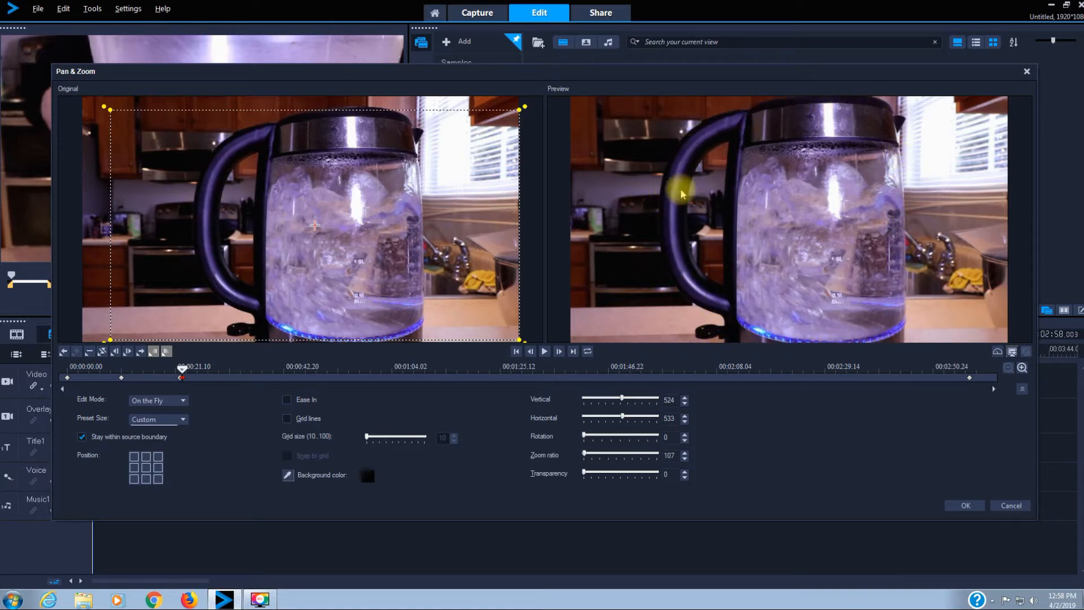
Step: Examine the framing of the two adjacent keyframes at the cut between the bean grinder and the kettle
click(179, 379)
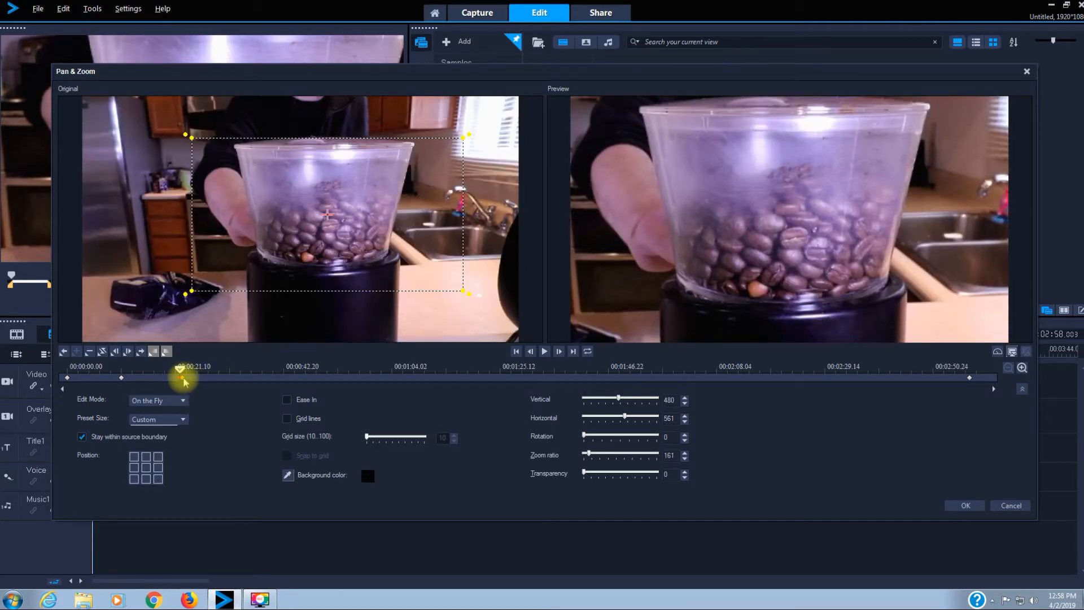
click(182, 379)
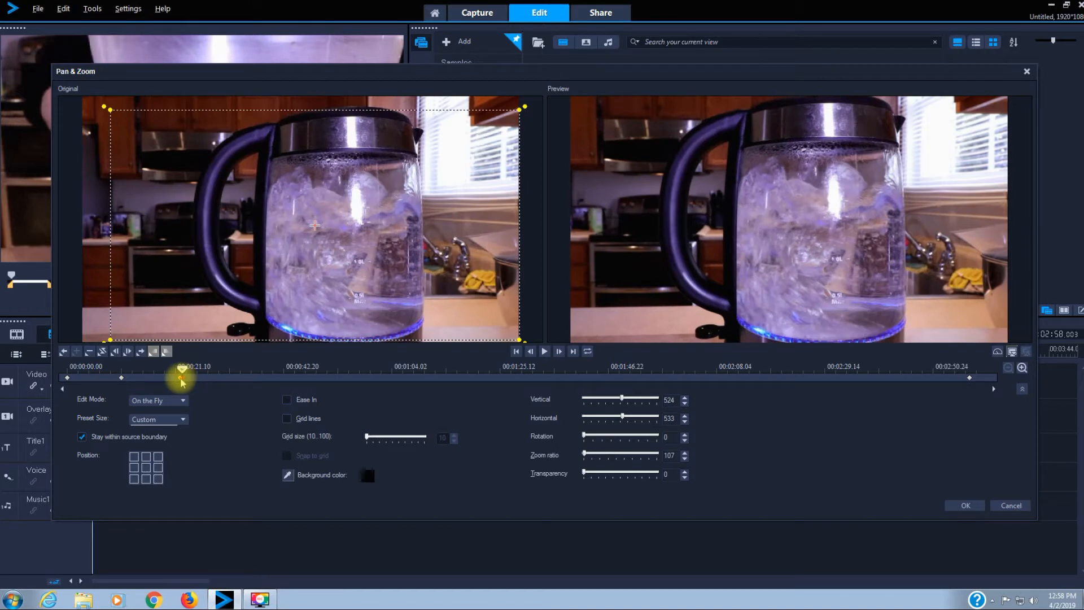
click(181, 380)
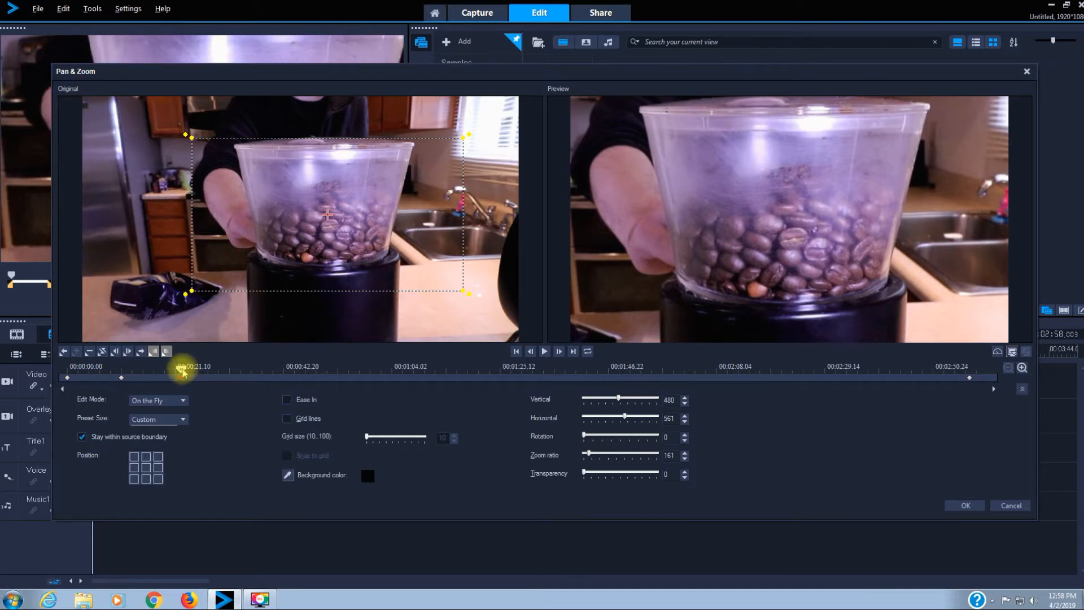
Step: Compare the framing on both sides of the grinder-to-kettle cut and move the bean-shot keyframe right up against the kettle keyframe
click(183, 374)
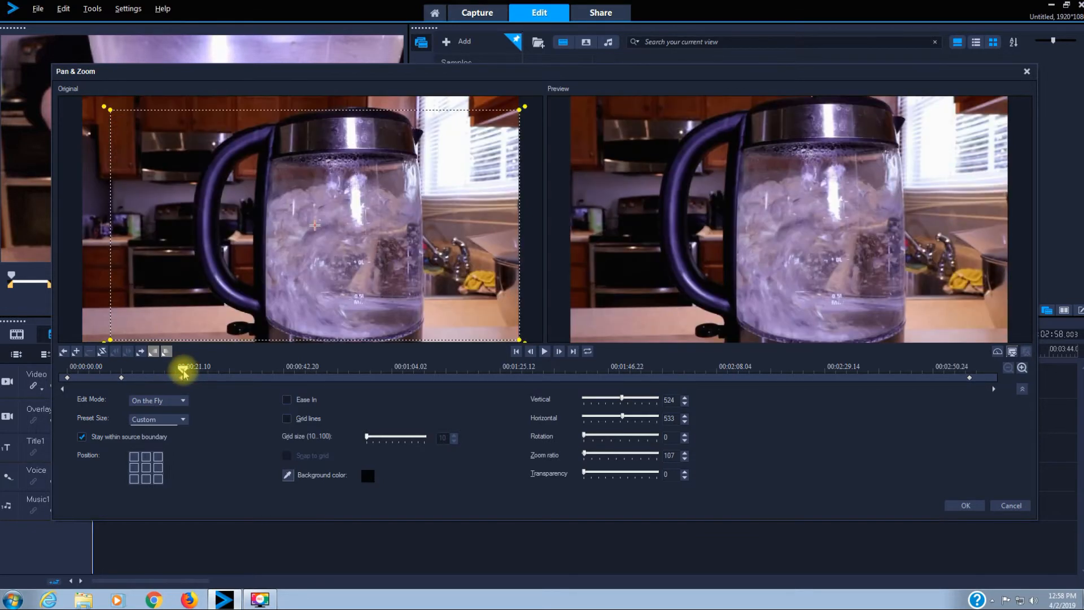
click(180, 375)
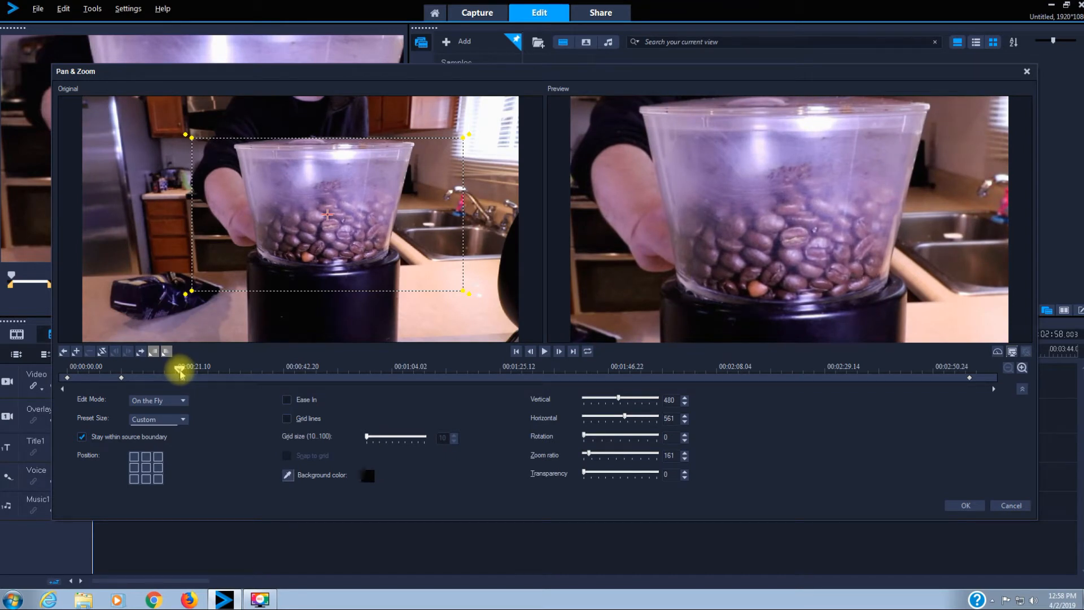
drag(181, 374, 183, 375)
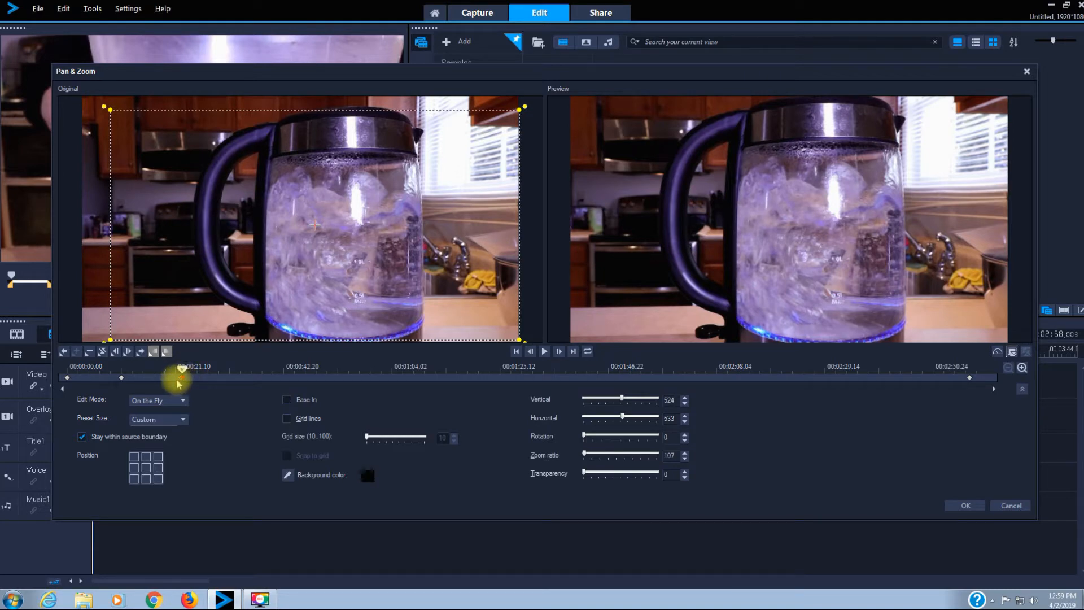
click(179, 381)
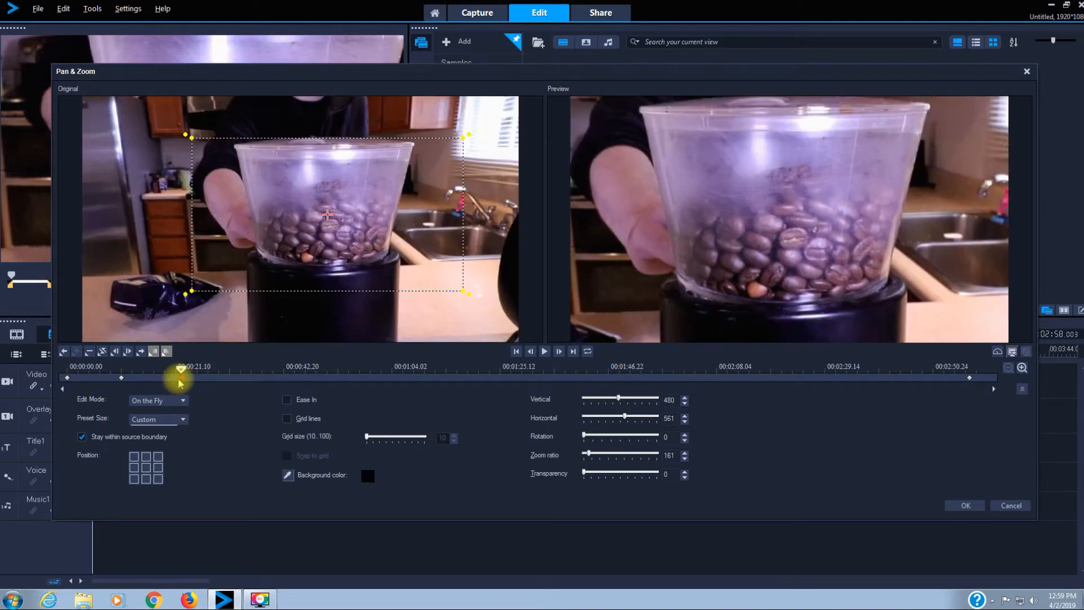
drag(179, 380, 182, 379)
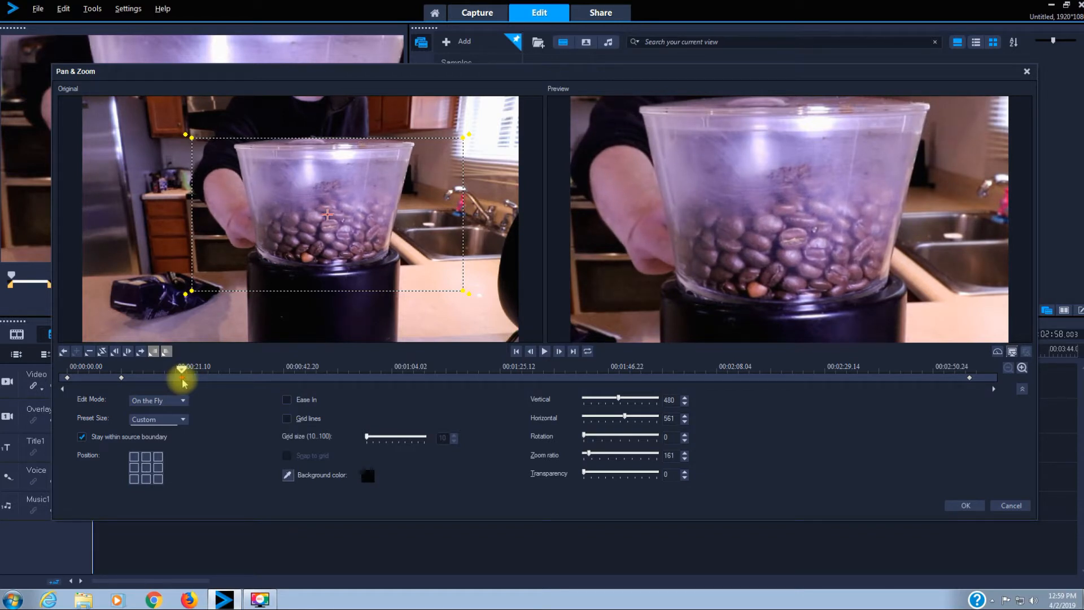
Step: In the French press shot where coffee is spooned in, set the framing to zoom ratio 123, vertical 413 and horizontal 525
drag(181, 370, 199, 379)
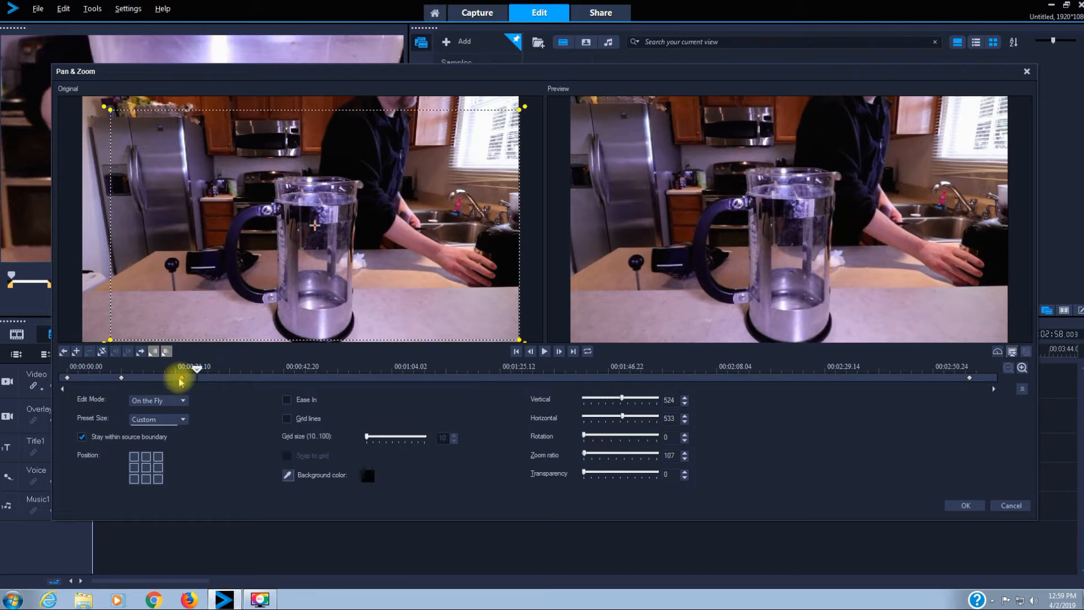
drag(195, 371, 229, 383)
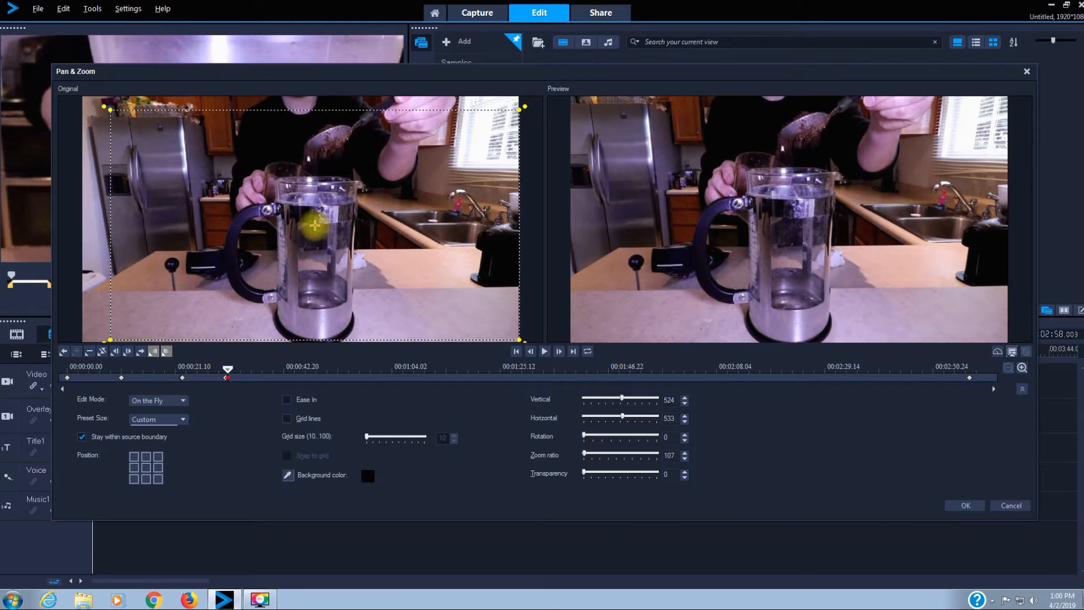
drag(314, 226, 307, 210)
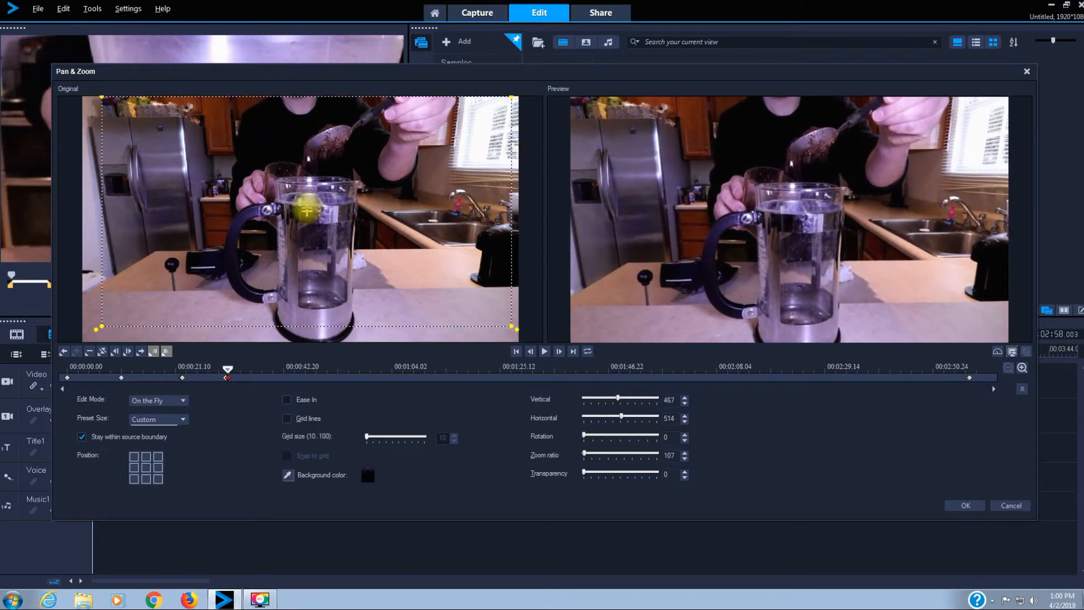
drag(512, 326, 488, 303)
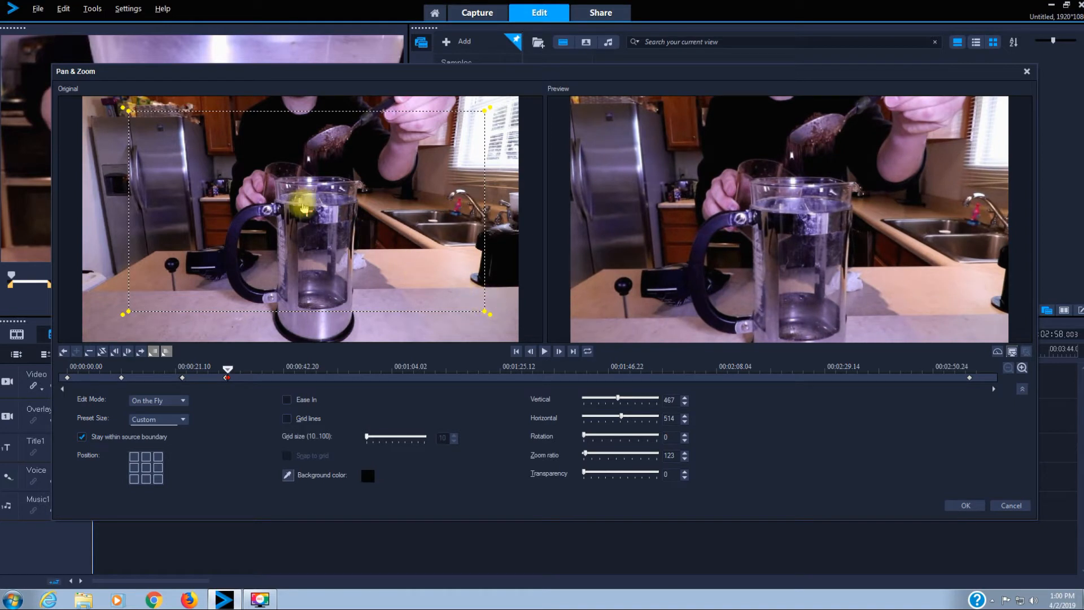
drag(307, 210, 310, 198)
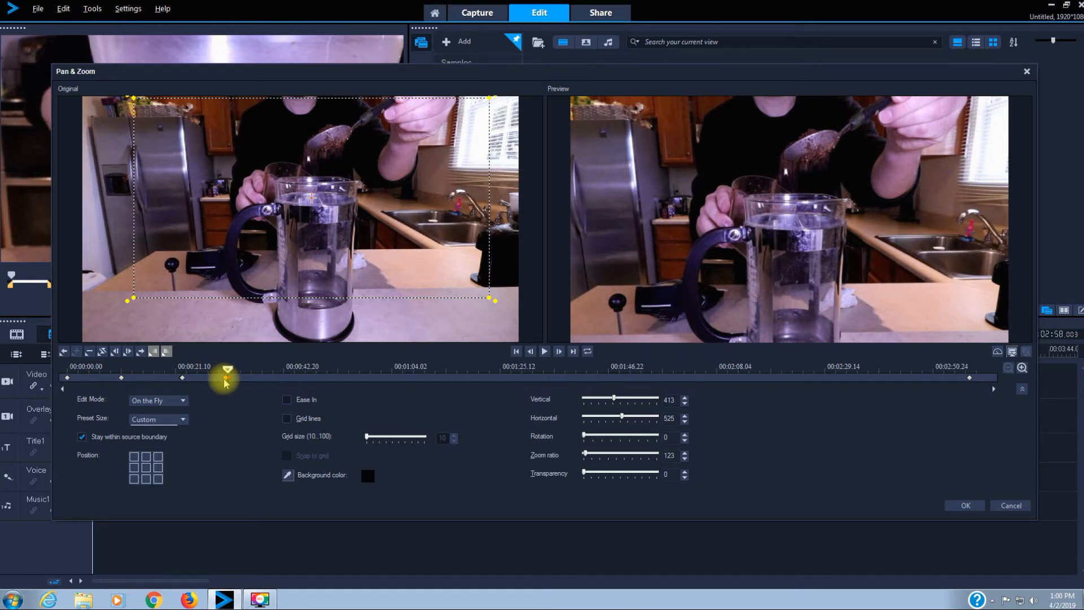
Step: Remove the extra keyframe just before the French press keyframe, and preview the gradual reframing from the grinder-to-kettle cut onward
drag(226, 383, 225, 382)
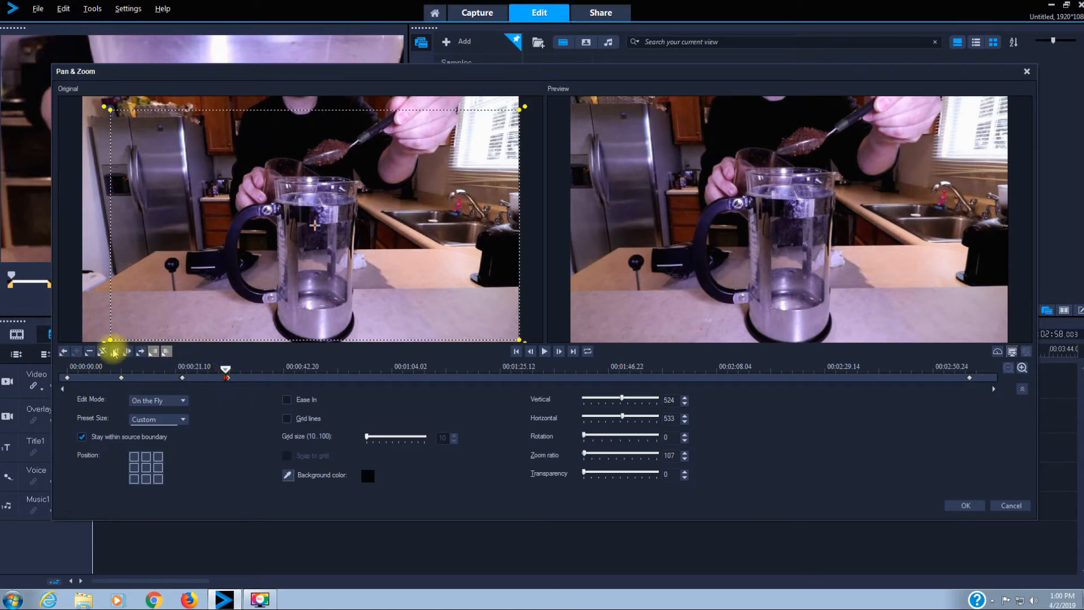
click(77, 351)
click(182, 378)
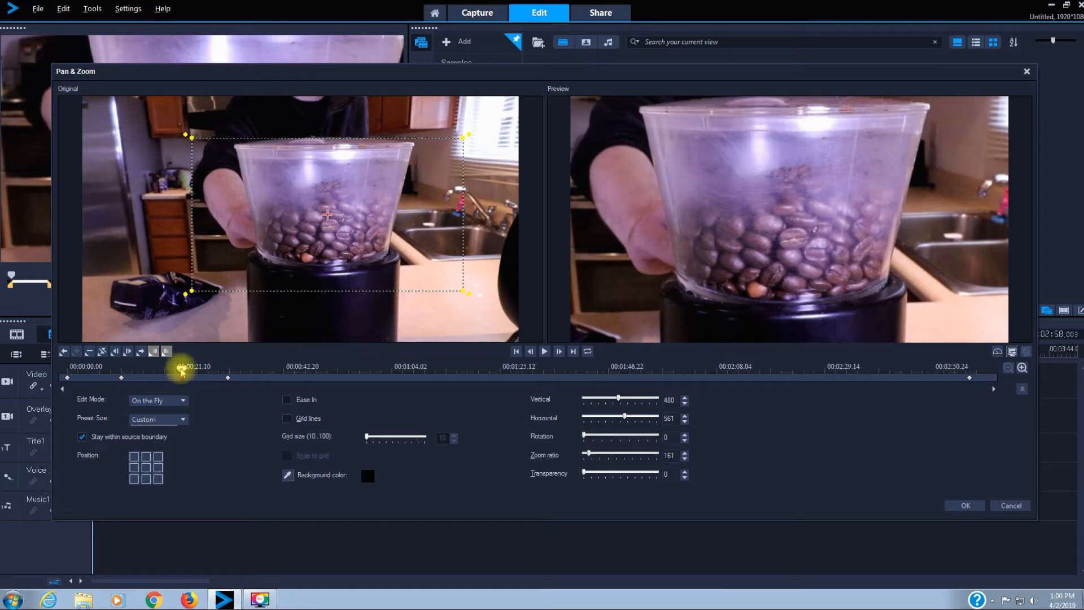
drag(182, 371, 231, 389)
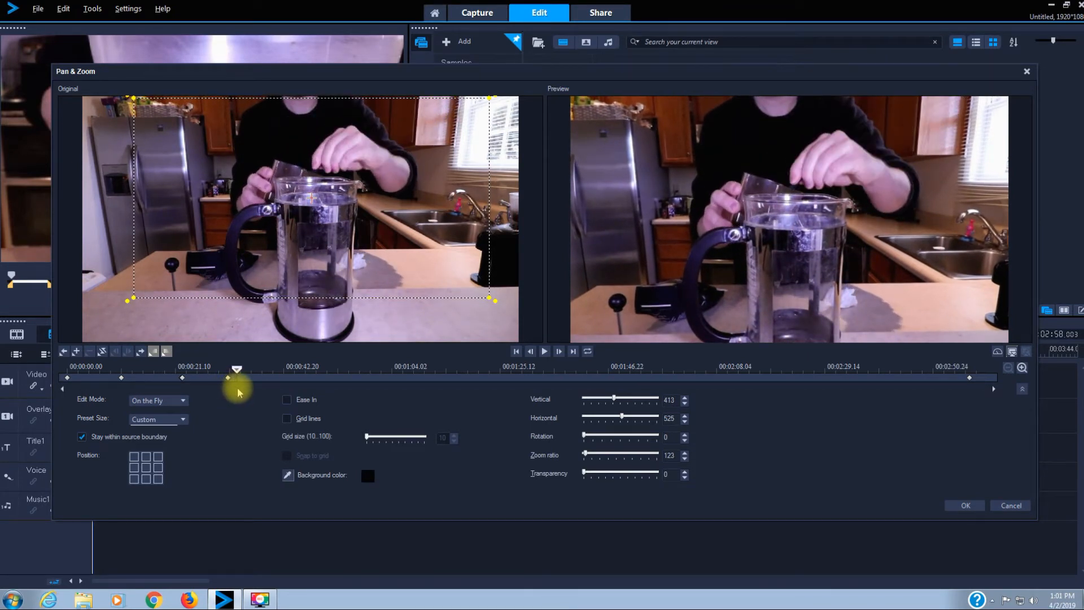
drag(238, 391, 235, 391)
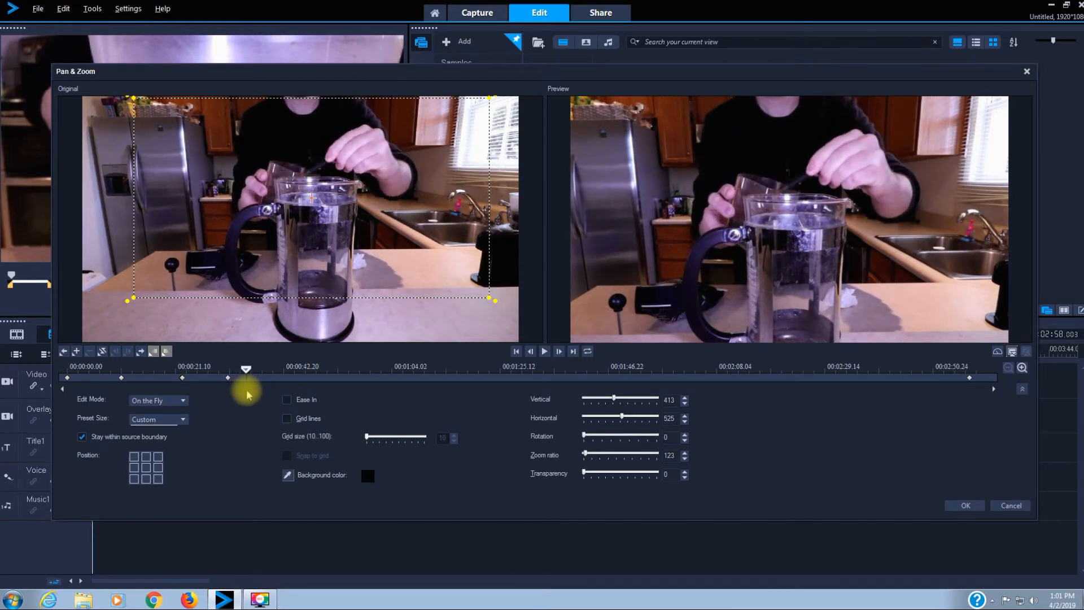
click(245, 370)
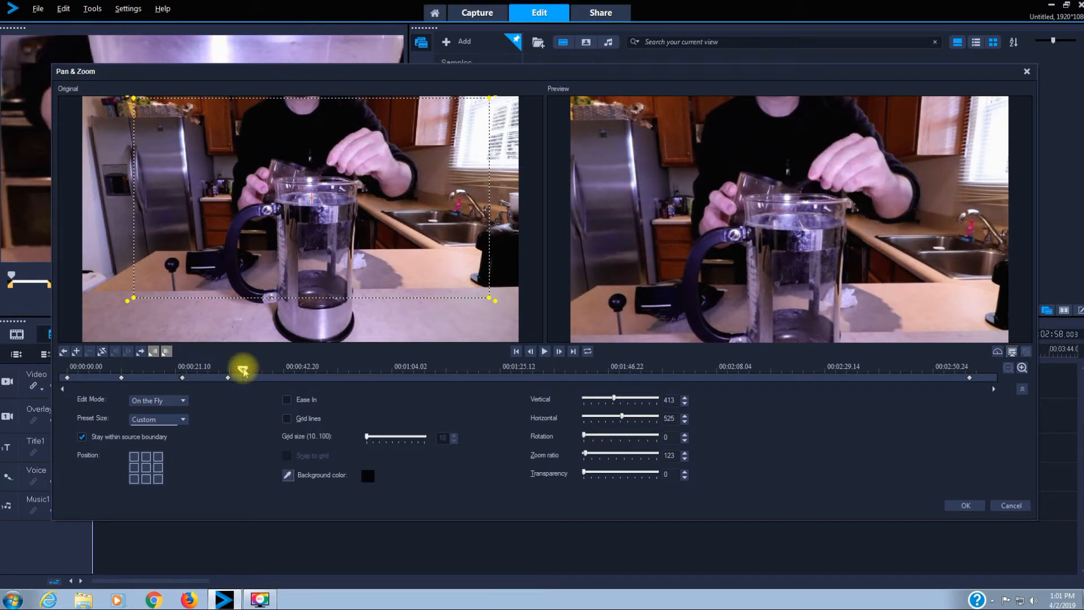
Step: At the cut to the water-pouring shot, set the framing to zoom ratio 181, vertical 344 and horizontal 523, and check both adjacent keyframes
drag(244, 370, 298, 386)
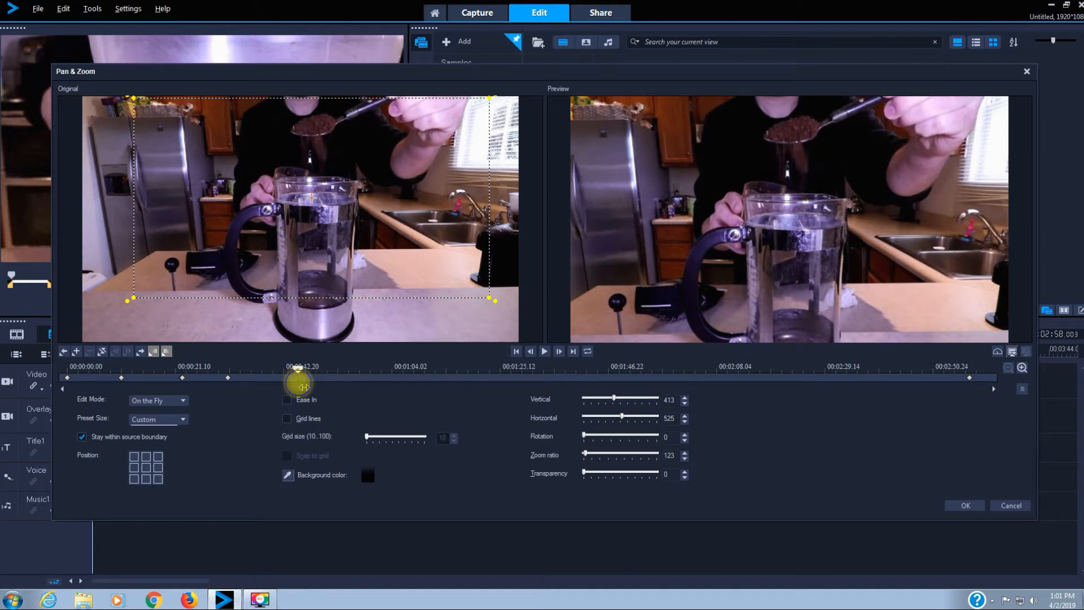
right_click(297, 381)
click(296, 370)
drag(297, 370, 305, 373)
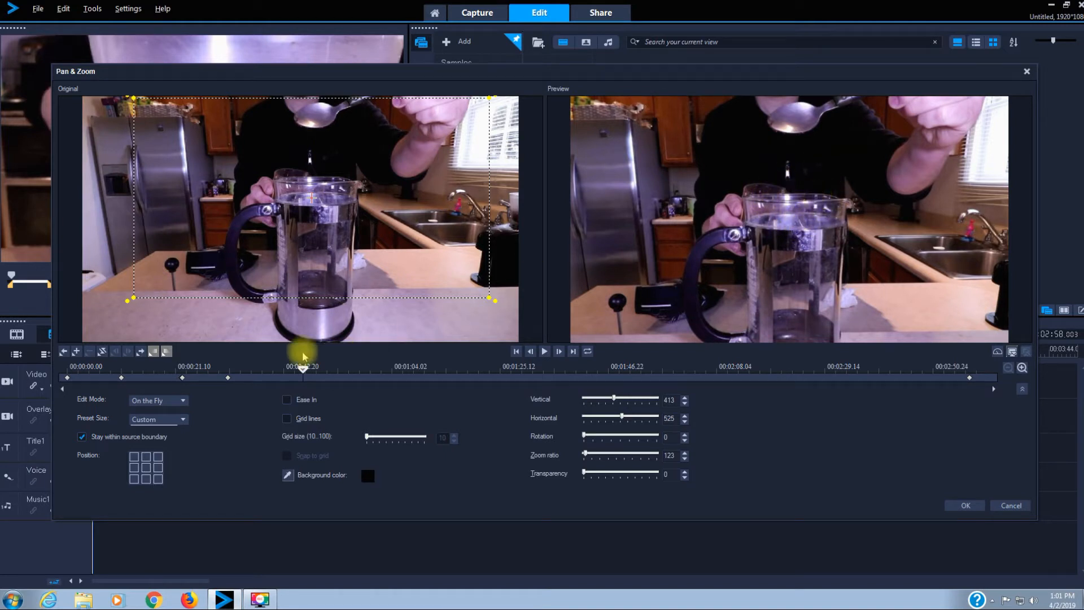
drag(303, 371, 304, 372)
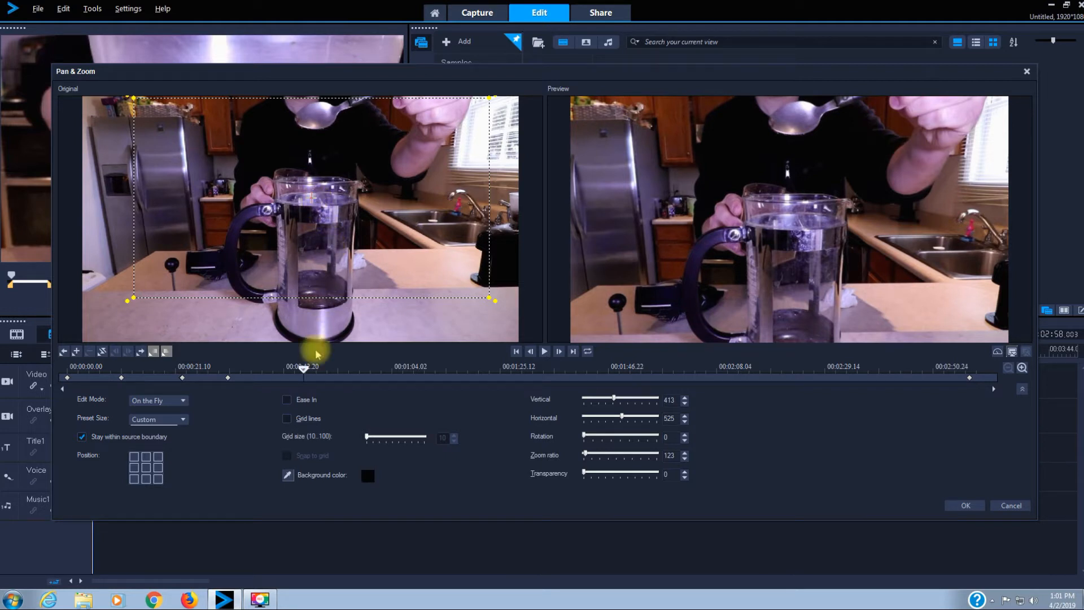
drag(304, 371, 307, 373)
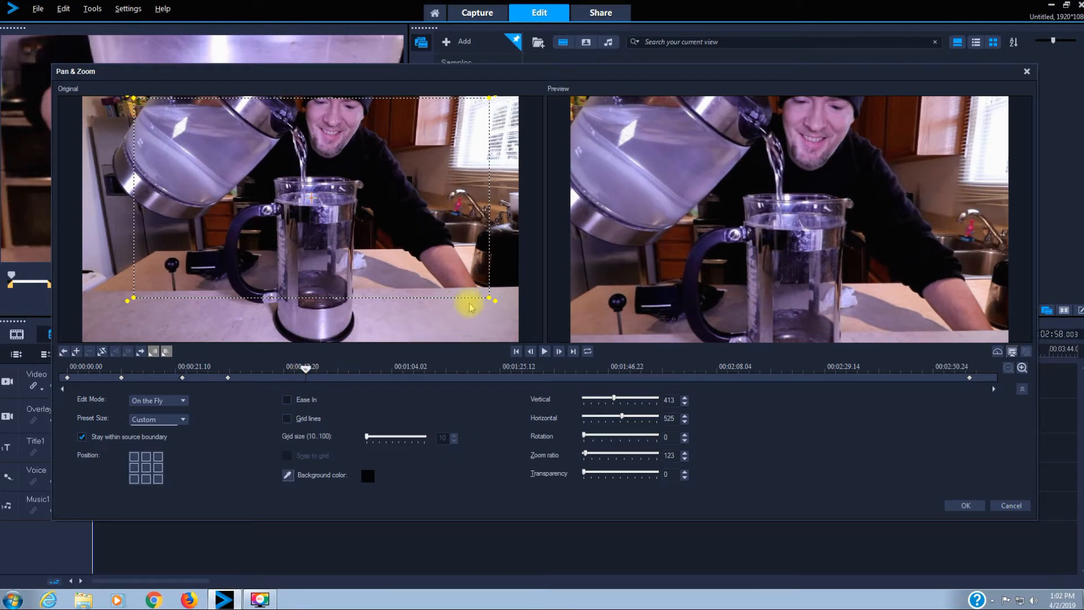
drag(487, 298, 428, 267)
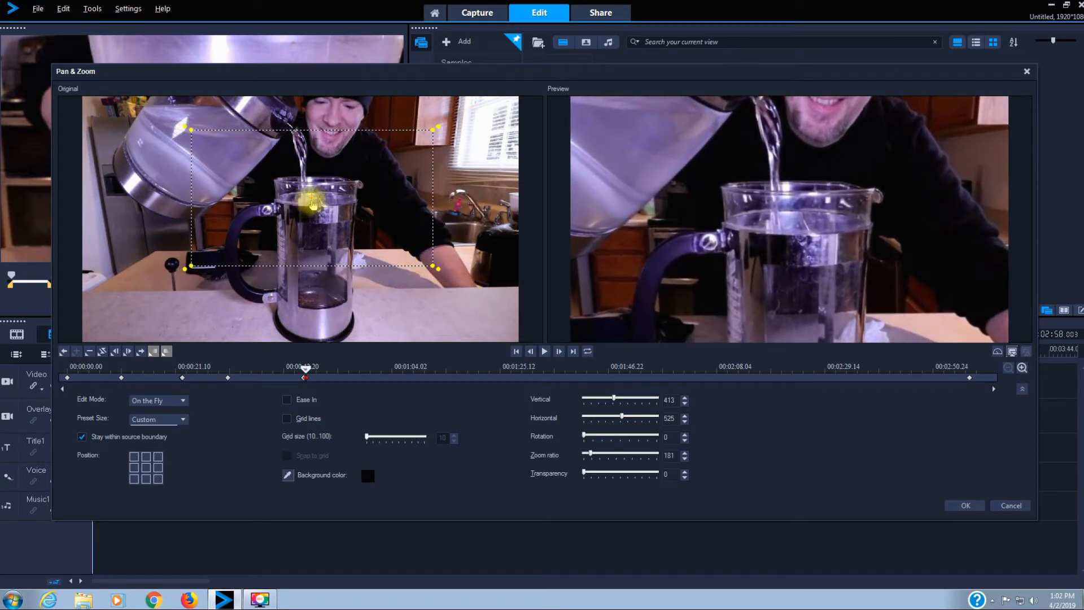
drag(311, 196, 310, 181)
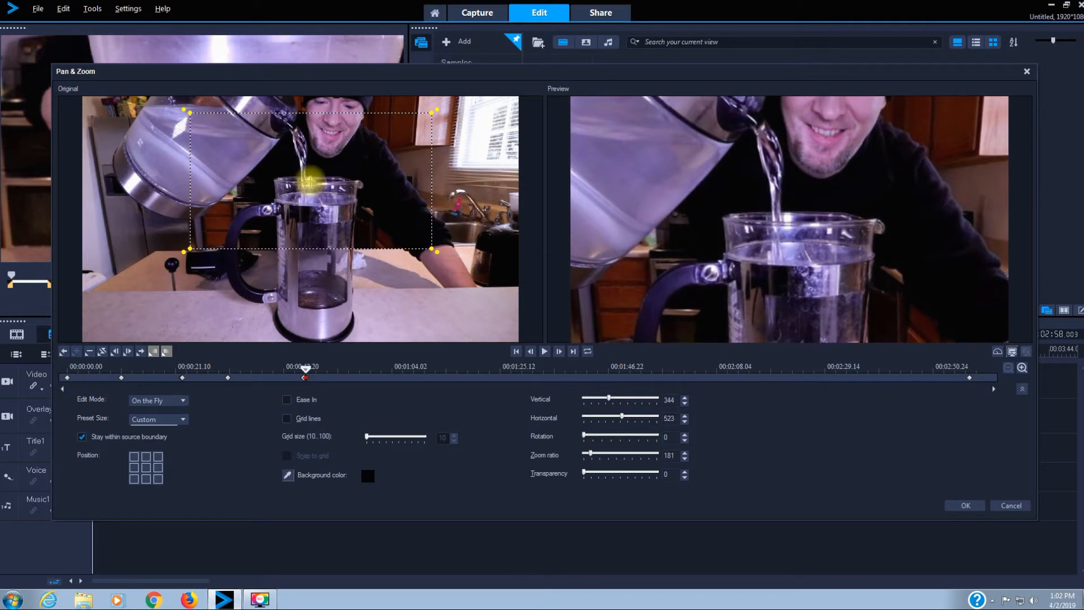
click(303, 377)
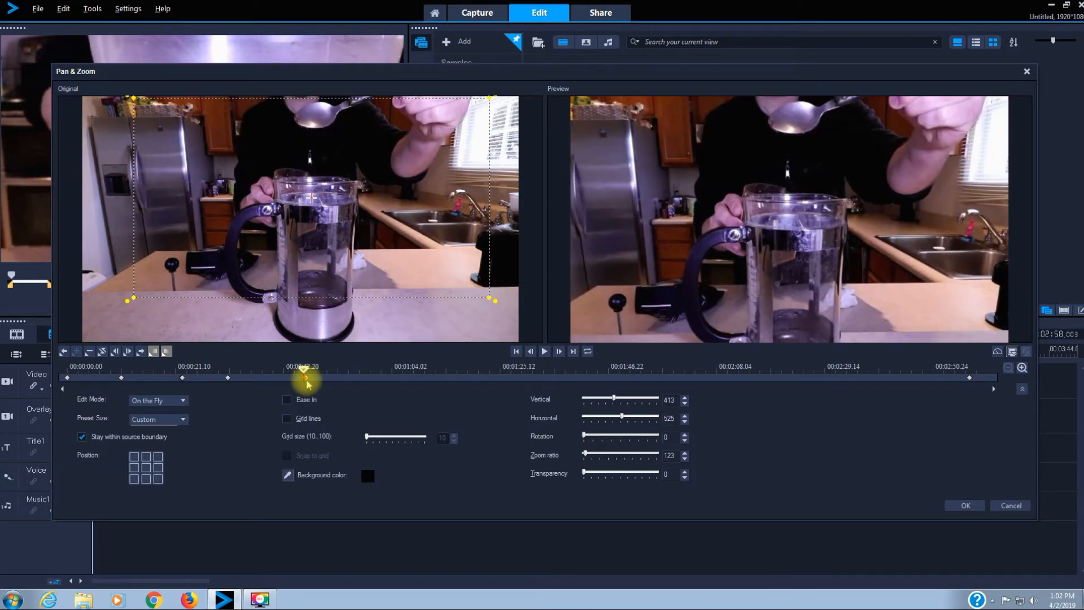
click(305, 378)
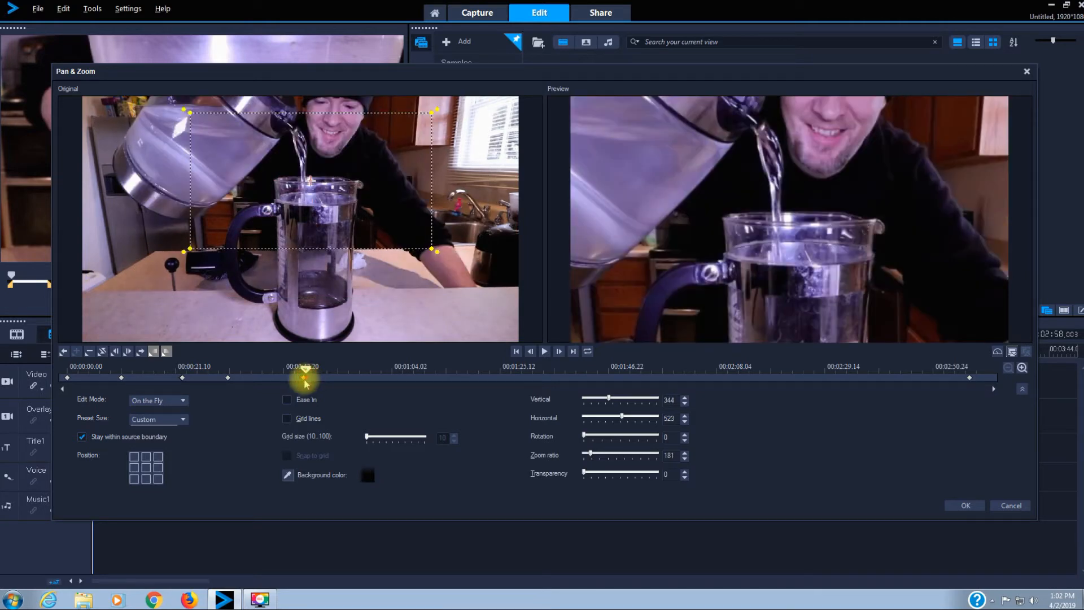
Step: Further into the pour, pan down to the coffee at vertical 626 and horizontal 528, and remove the extra keyframe just before it
drag(305, 372, 356, 380)
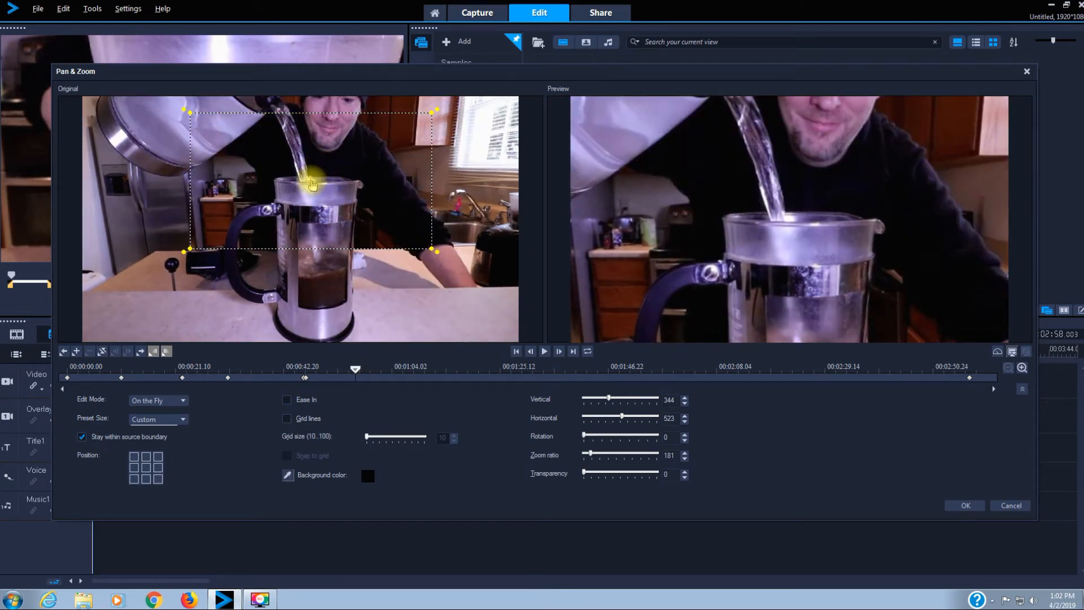
drag(310, 180, 312, 250)
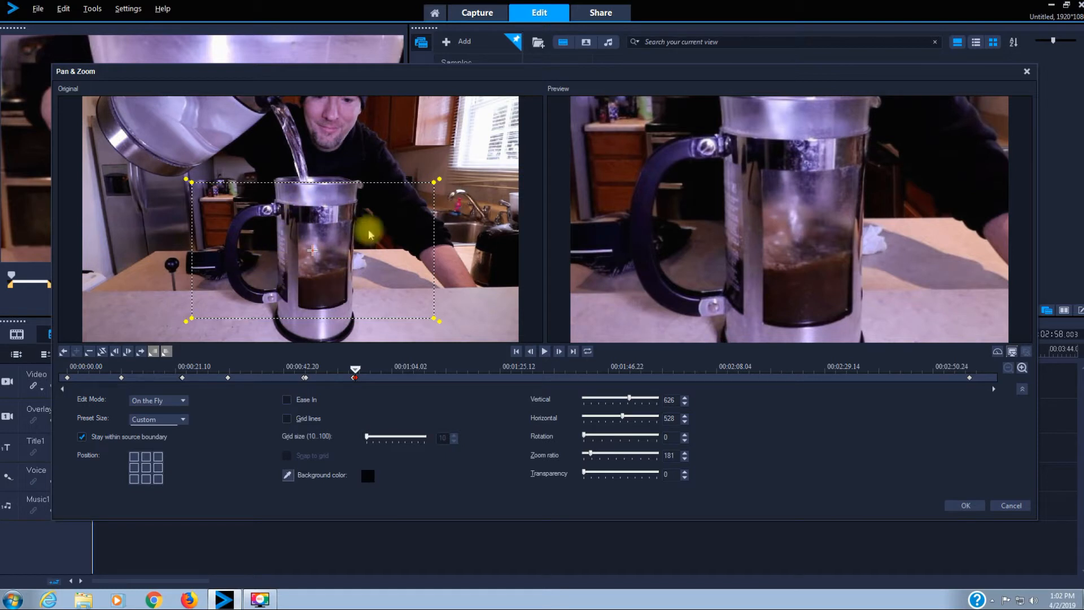
click(354, 378)
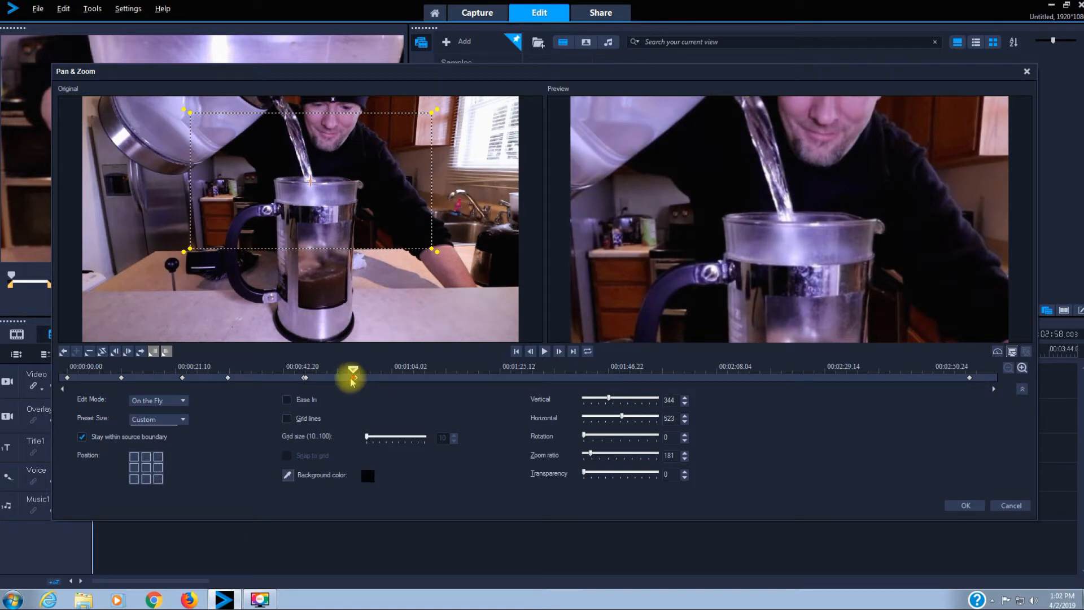
click(91, 351)
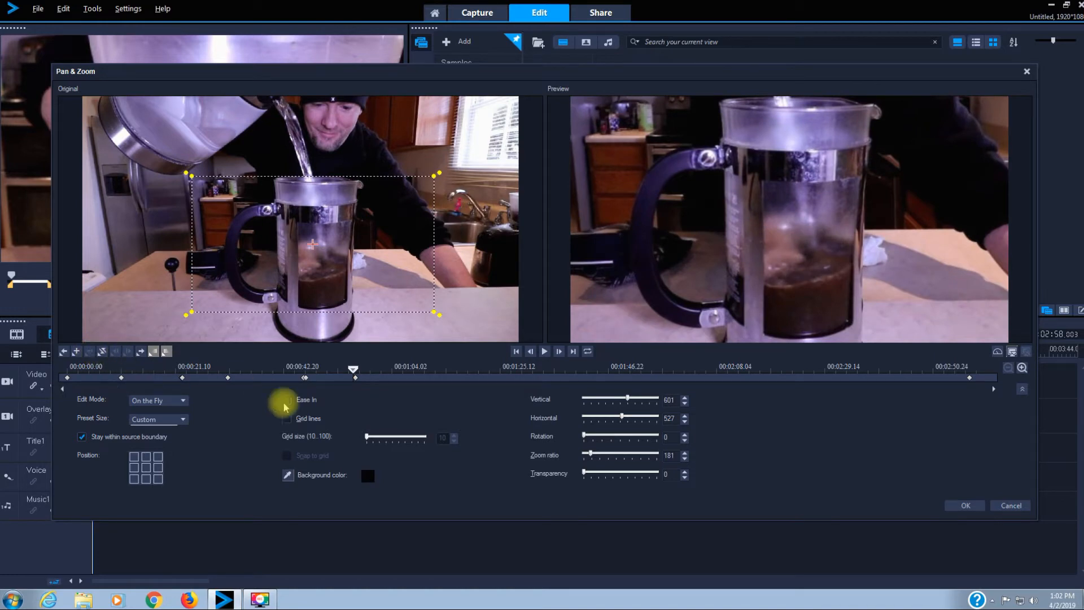
Step: At the end of the stirring shot, tighten the framing on the French press to zoom ratio 276, vertical 518 and horizontal 533
mouse_move(355, 369)
mouse_down()
mouse_move(250, 369)
mouse_move(385, 369)
mouse_move(359, 369)
mouse_move(367, 371)
mouse_up()
drag(374, 372, 389, 378)
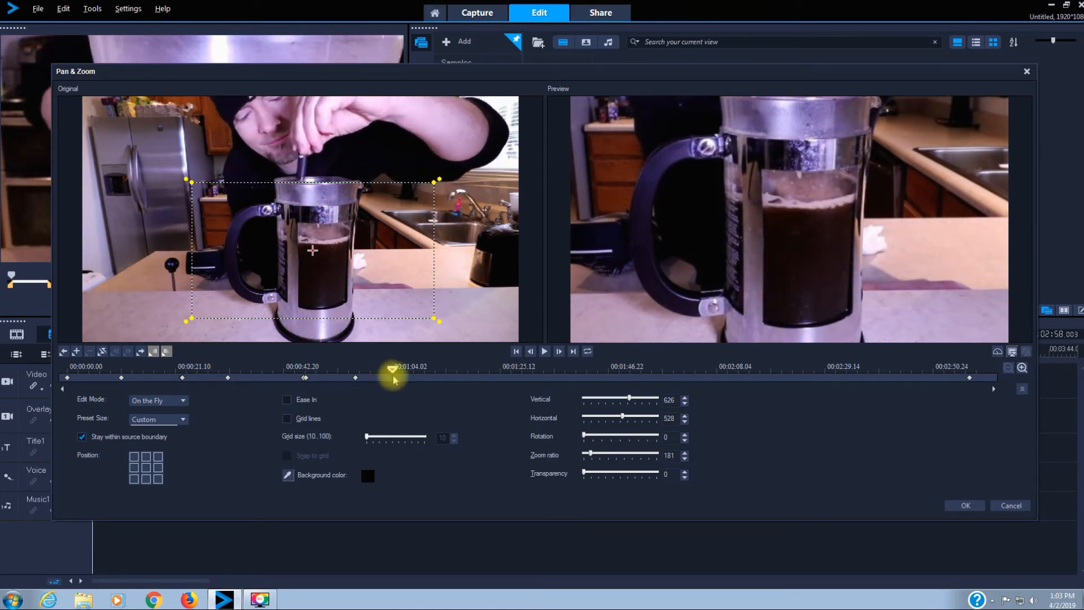
drag(398, 379, 402, 381)
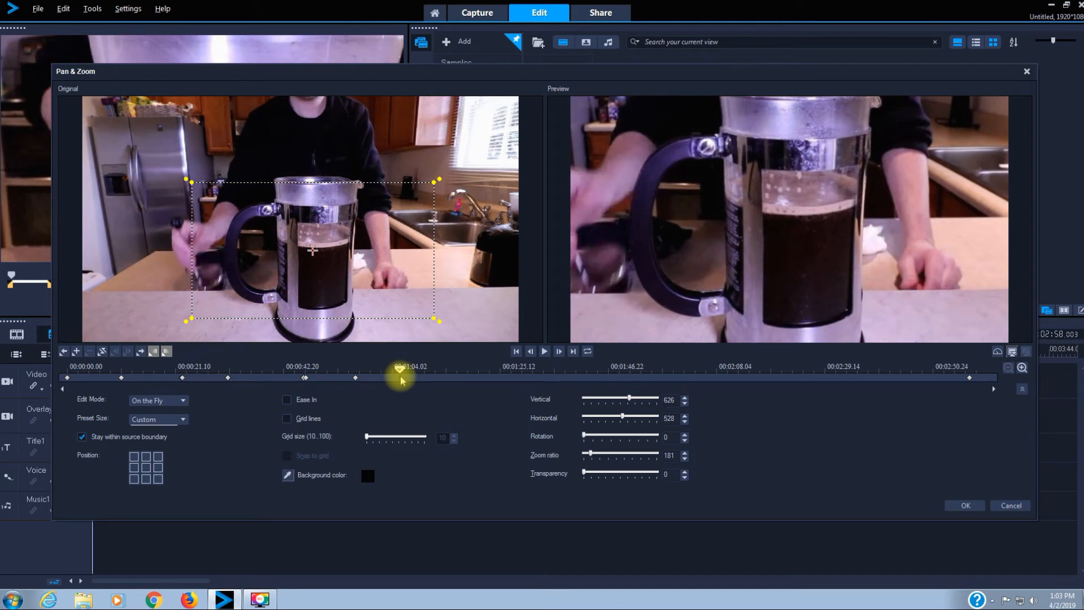
mouse_move(401, 379)
mouse_down()
mouse_move(361, 371)
mouse_move(401, 378)
mouse_up()
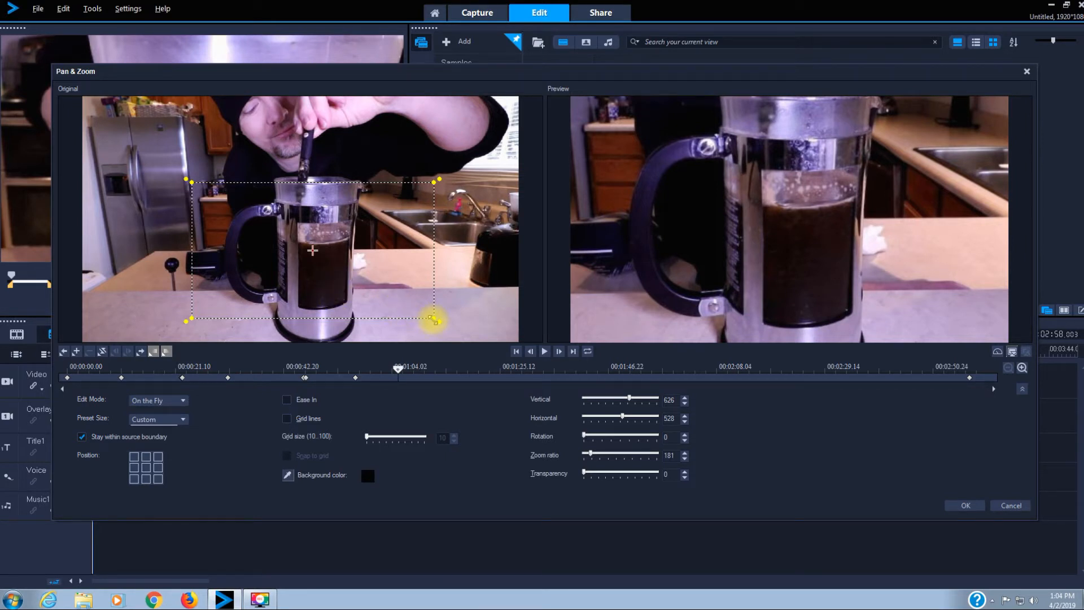
drag(433, 319, 398, 291)
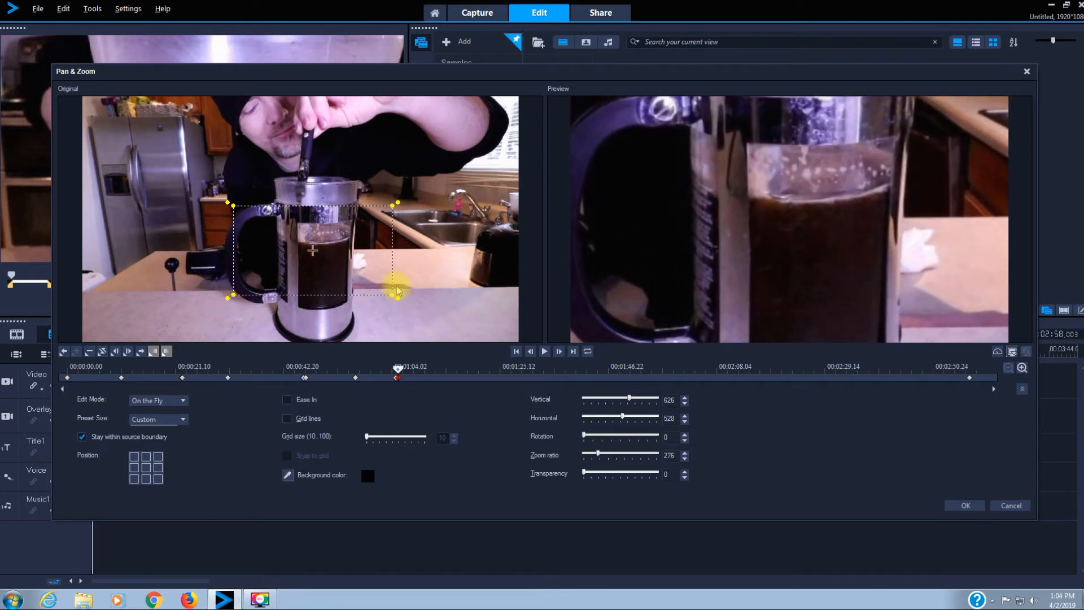
drag(313, 252, 315, 225)
Step: Remove the extra keyframe just before the tight French press keyframe, and preview the clip through to the plunger being lowered
click(392, 377)
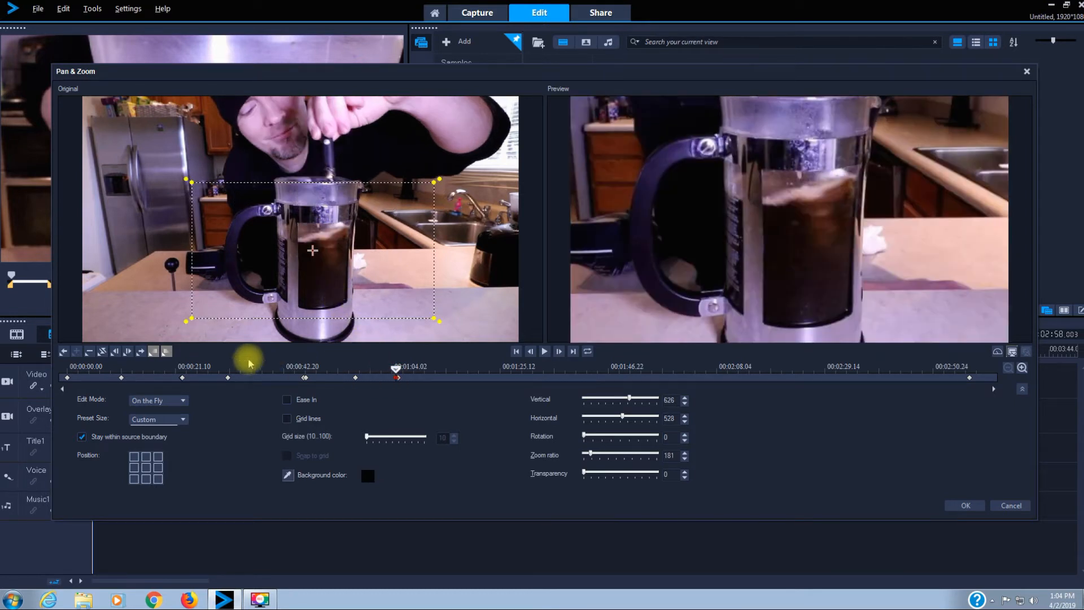
click(89, 351)
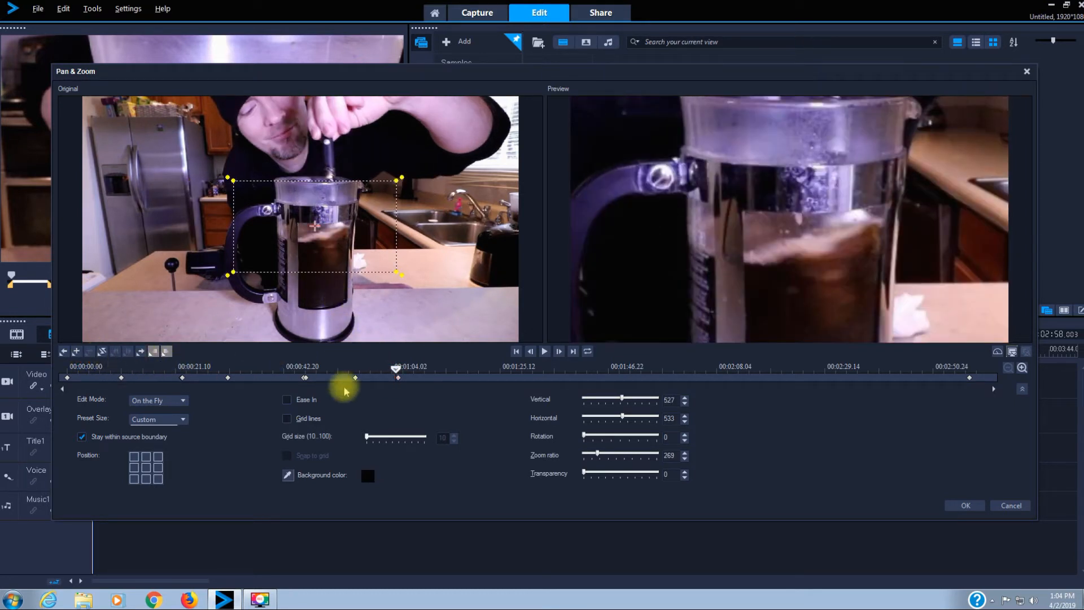
click(395, 370)
drag(395, 370, 399, 374)
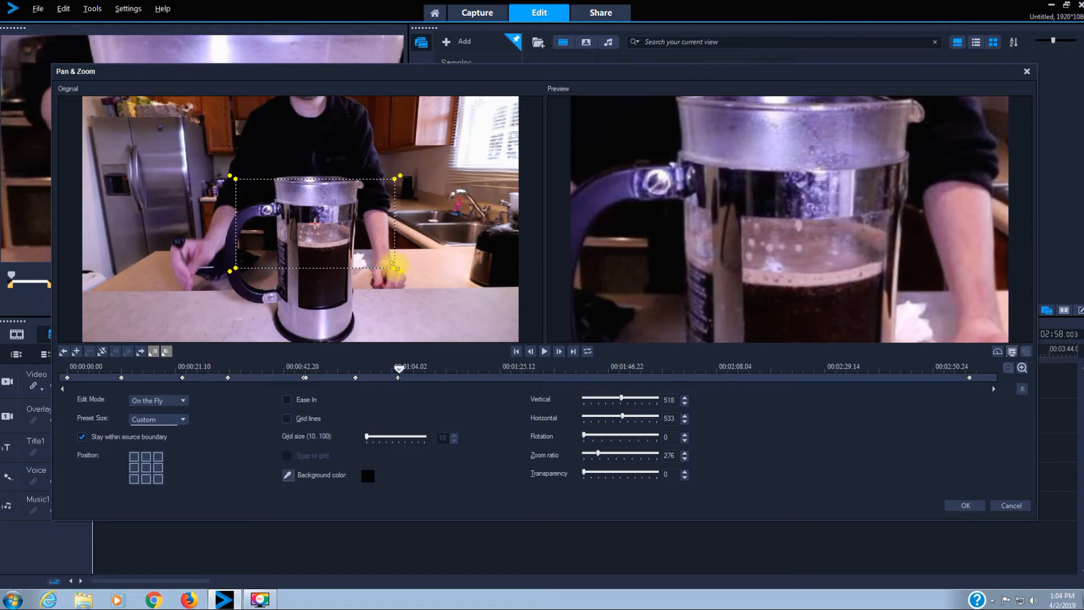
drag(399, 368, 424, 380)
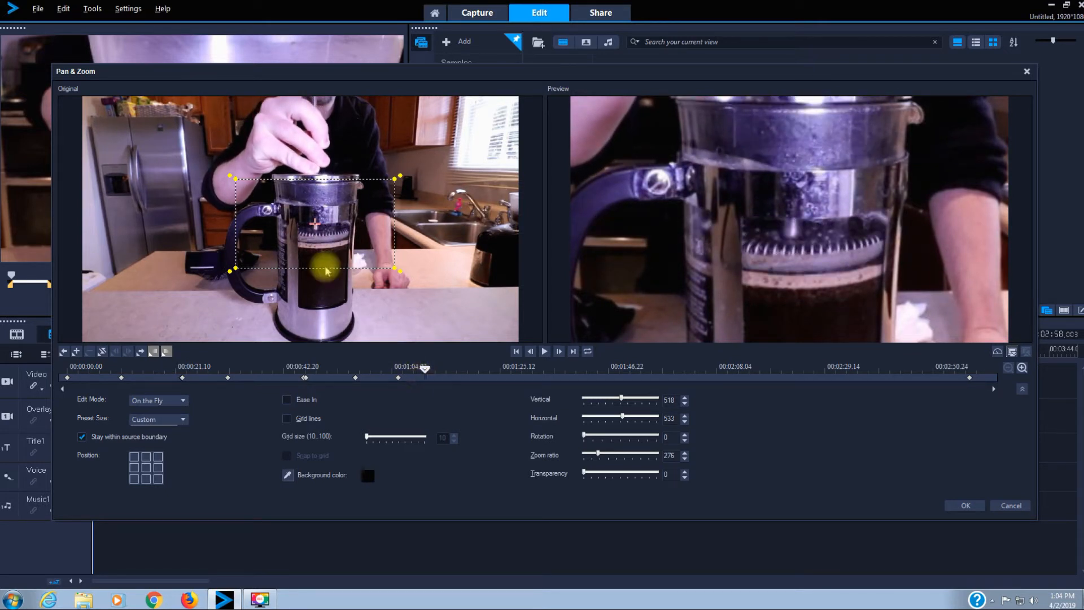
Step: Once the plunger has been set in the French press, widen the framing to zoom ratio 122, vertical 411 and horizontal 535
drag(233, 179, 150, 130)
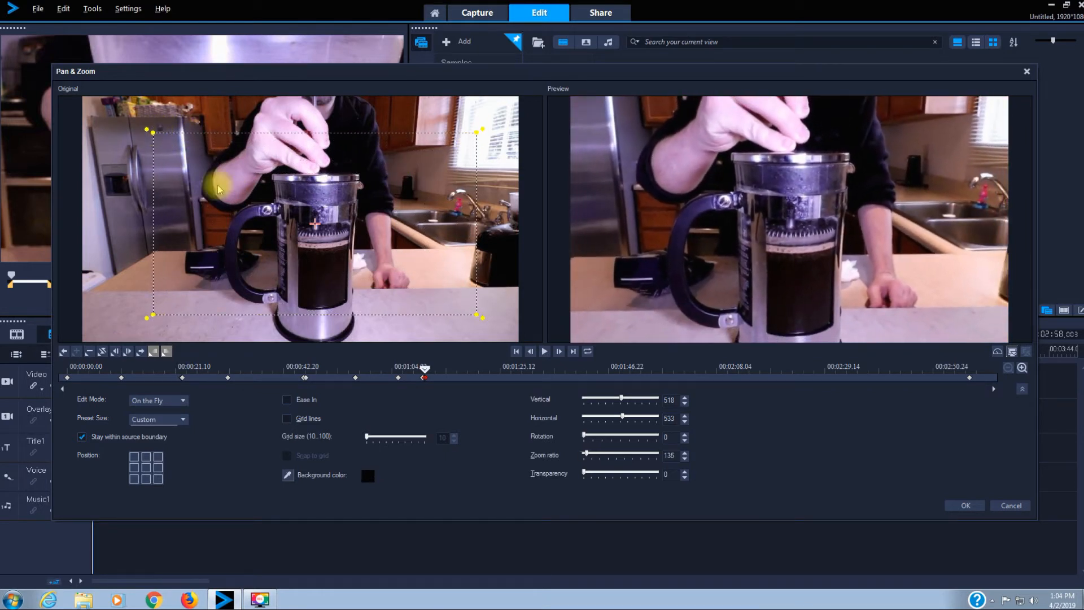
drag(314, 222, 314, 186)
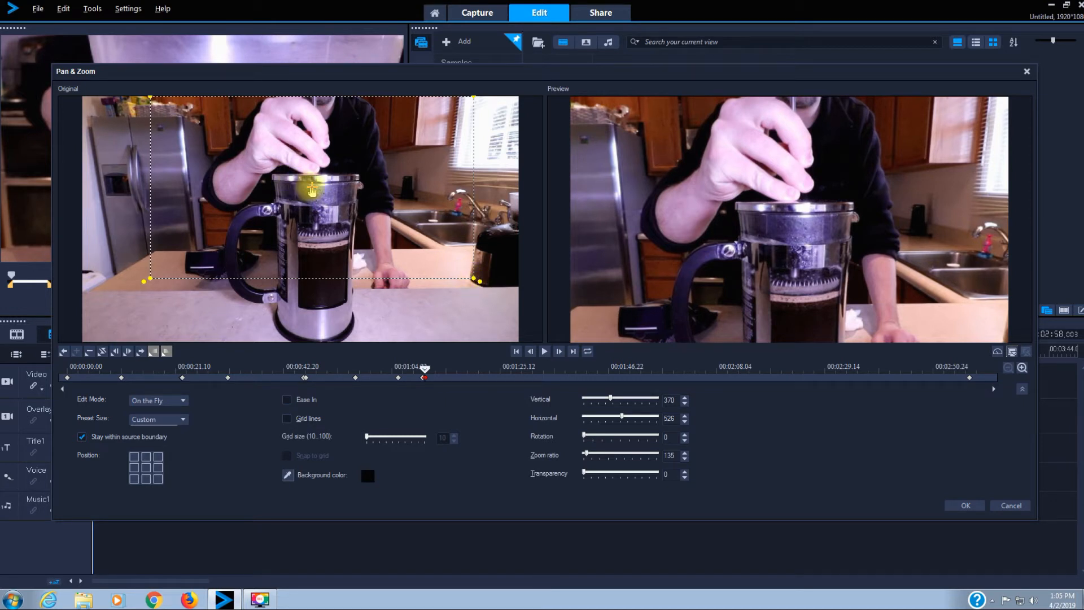
drag(311, 188, 316, 200)
drag(474, 294, 488, 307)
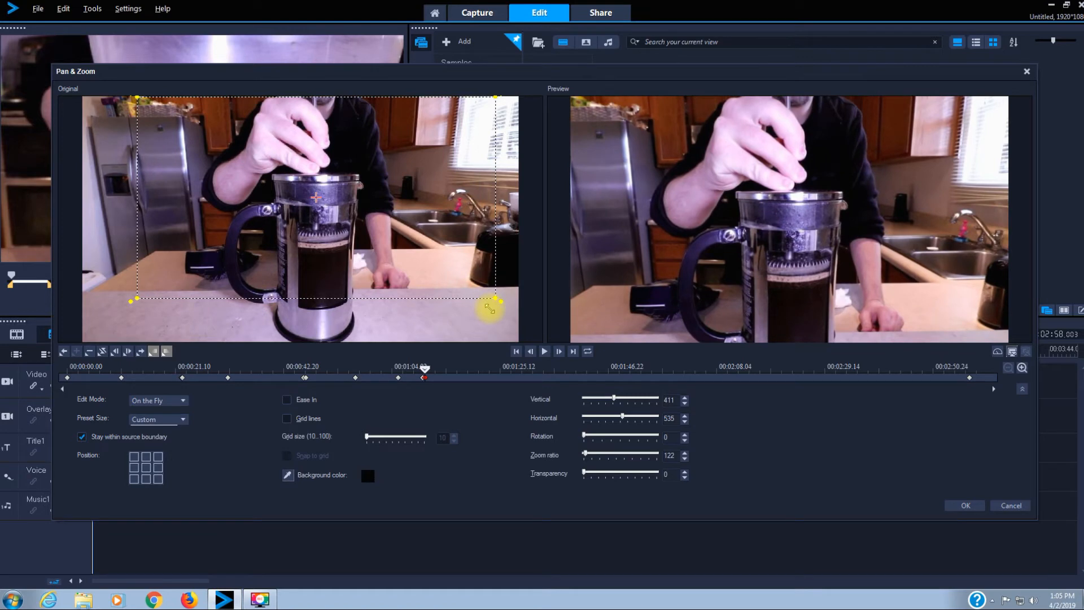
Step: Remove the extra keyframe just before the widened French press framing
drag(423, 370, 445, 386)
click(423, 381)
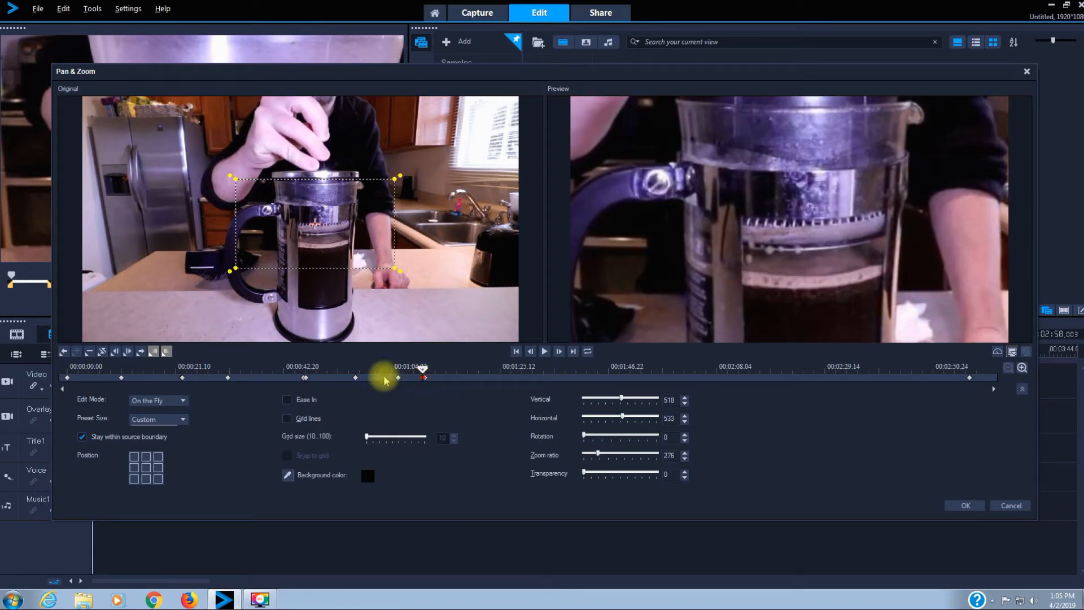
click(89, 351)
Step: At the end of the waiting shot, zoom in on the resting head at zoom ratio 332, vertical 309 and horizontal 438
drag(422, 368, 467, 387)
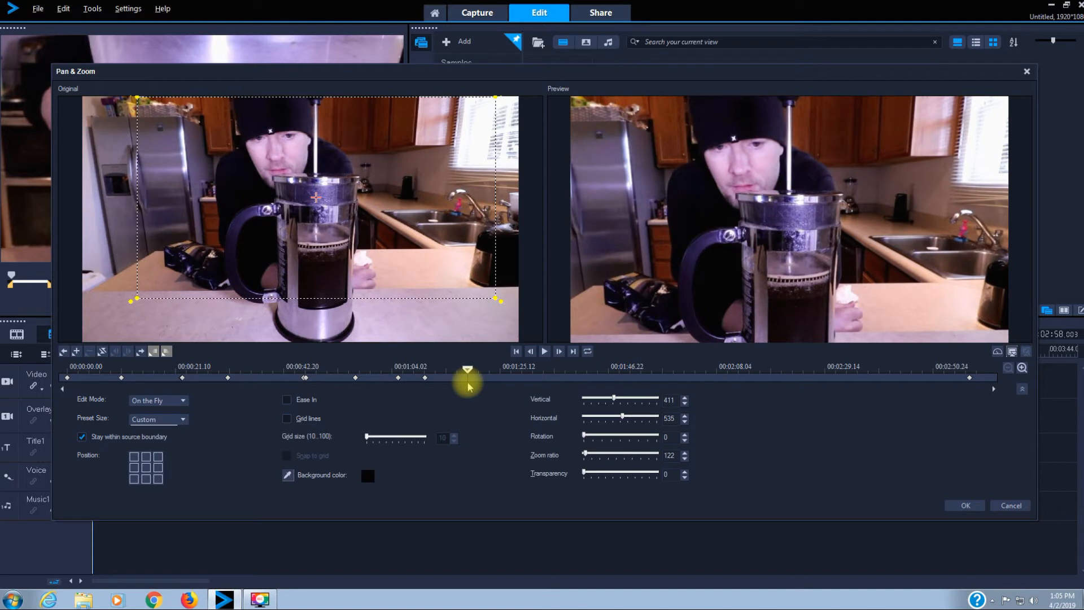
drag(469, 384, 478, 387)
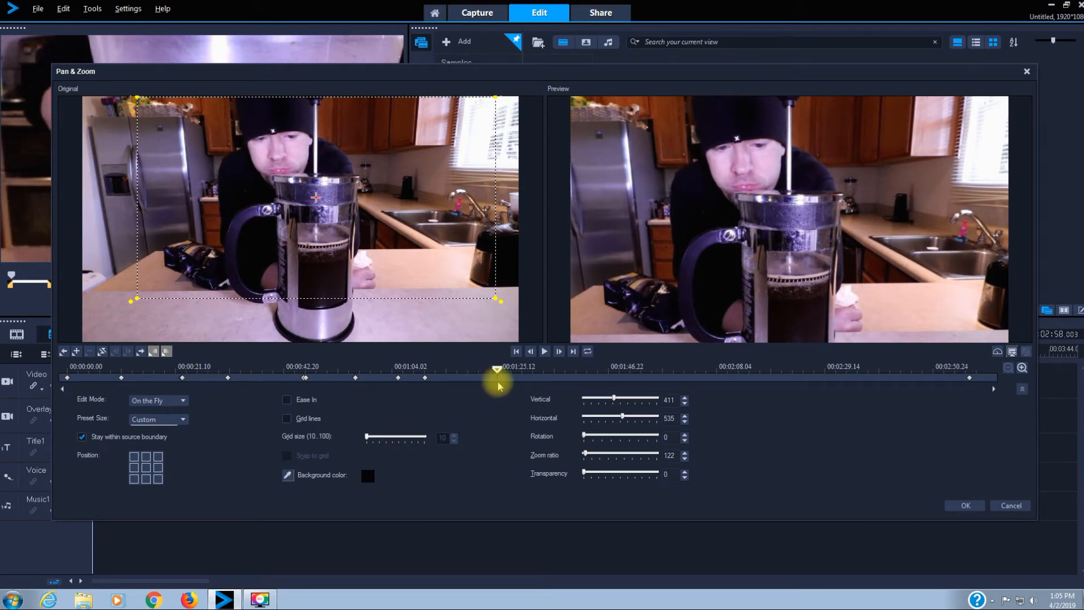
drag(501, 383, 518, 380)
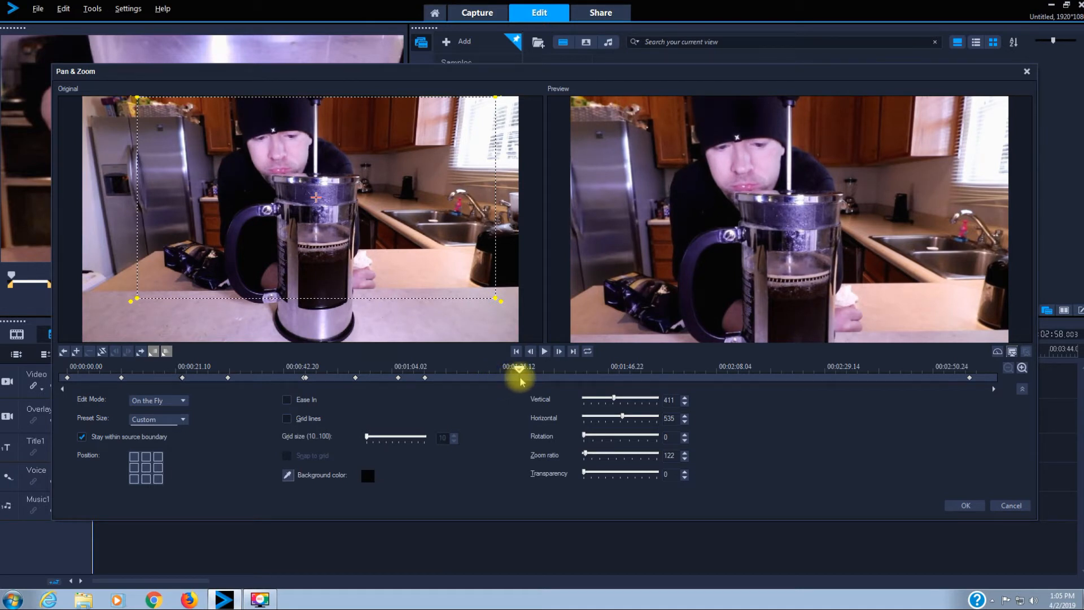
drag(531, 381, 644, 371)
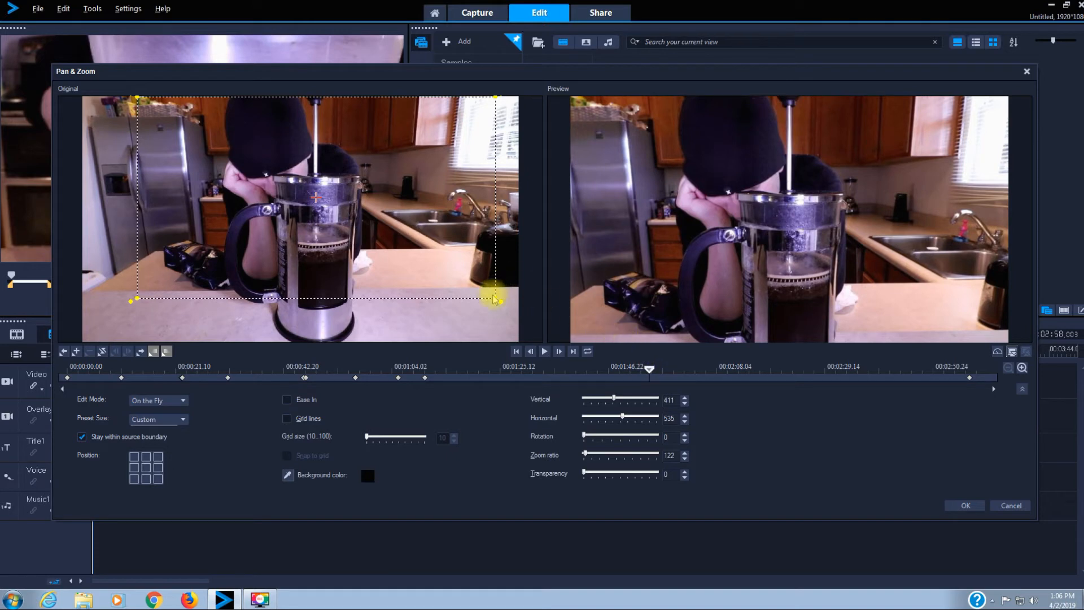
drag(494, 299, 383, 233)
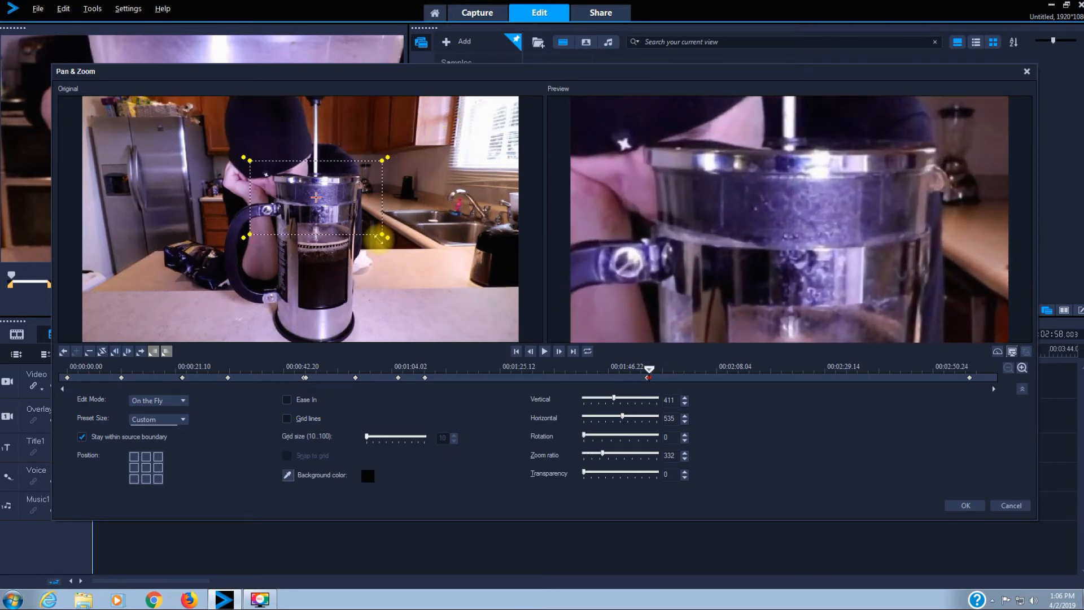
drag(316, 199, 273, 173)
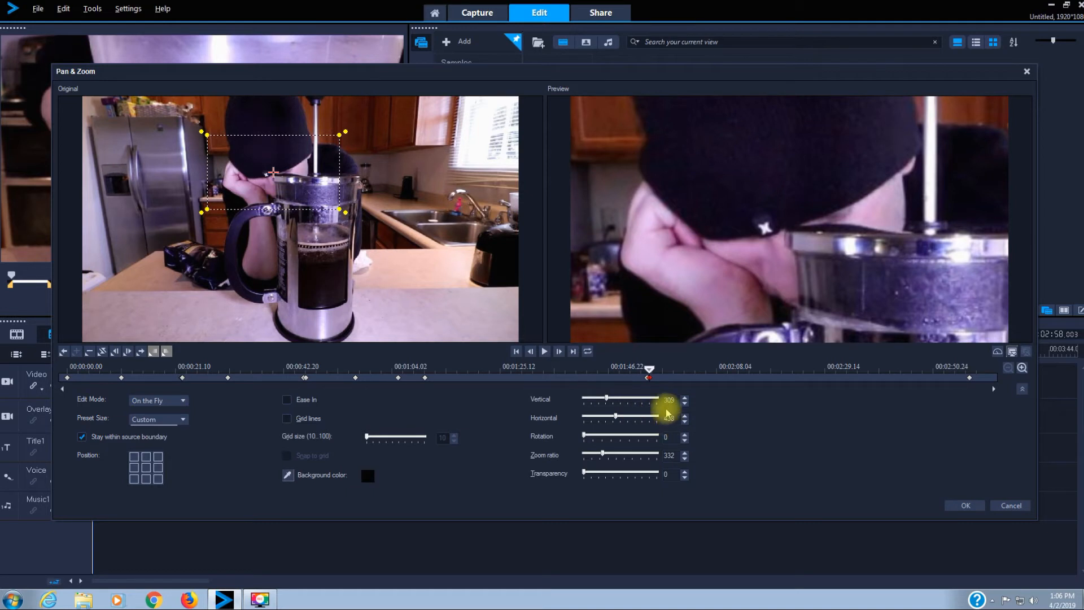
Step: Remove the extra keyframe just before the close-up of the resting head, and preview the gradual zoom leading up to it
click(648, 380)
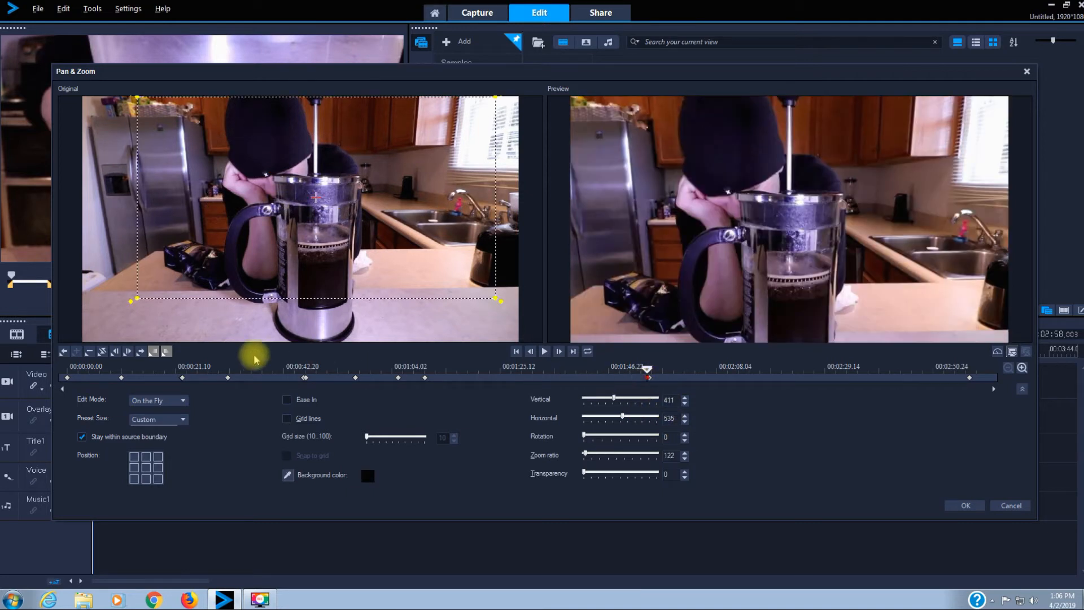
click(91, 351)
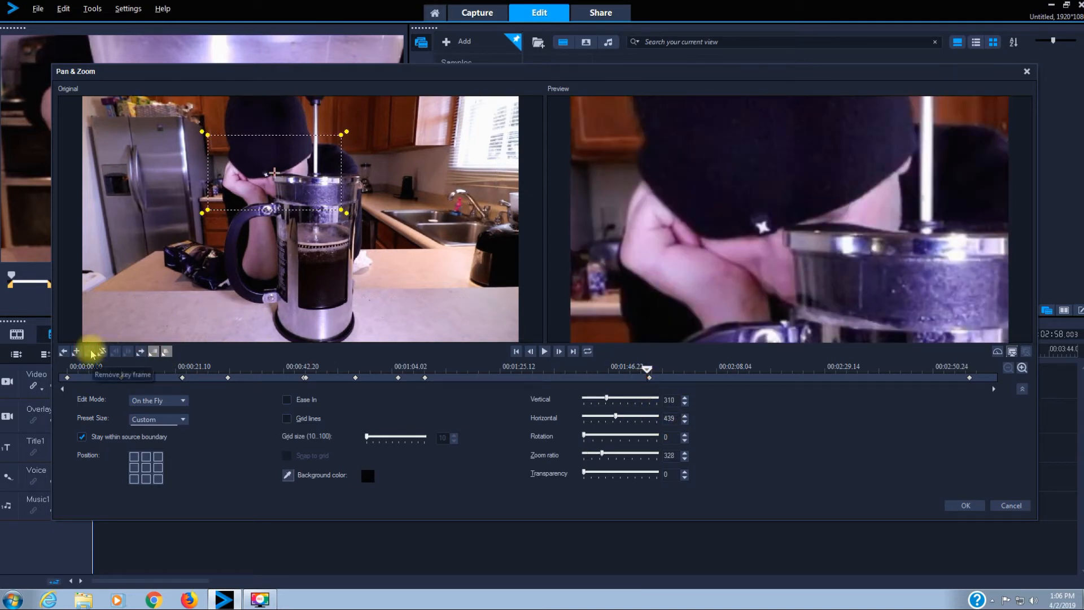
drag(632, 368, 602, 377)
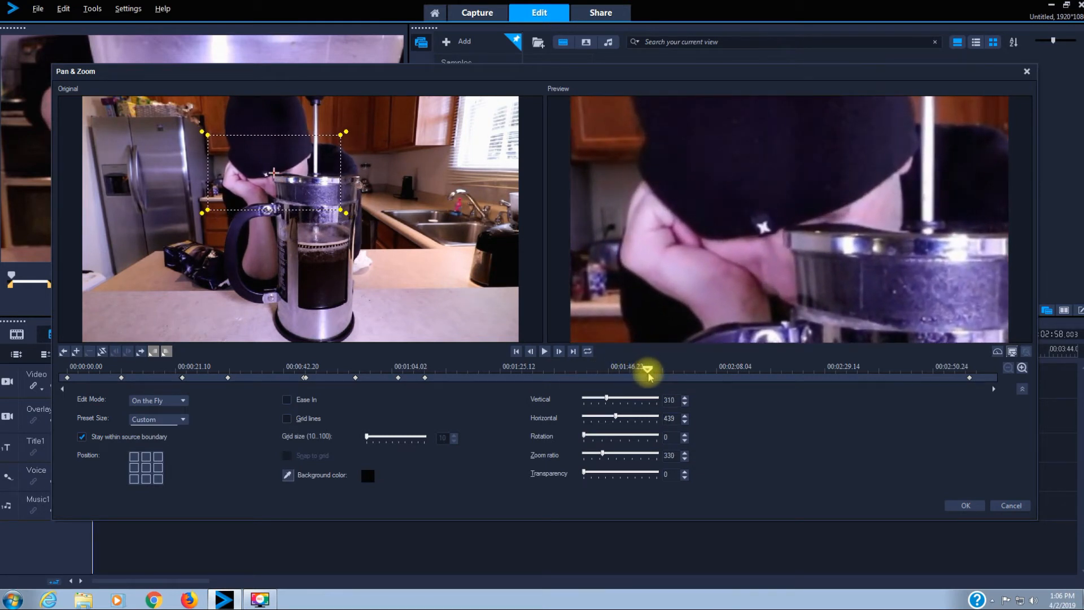
Step: At the cut to the plunger-pressing shot, set the framing to zoom ratio 153, vertical 325 and horizontal 500
drag(650, 375, 653, 377)
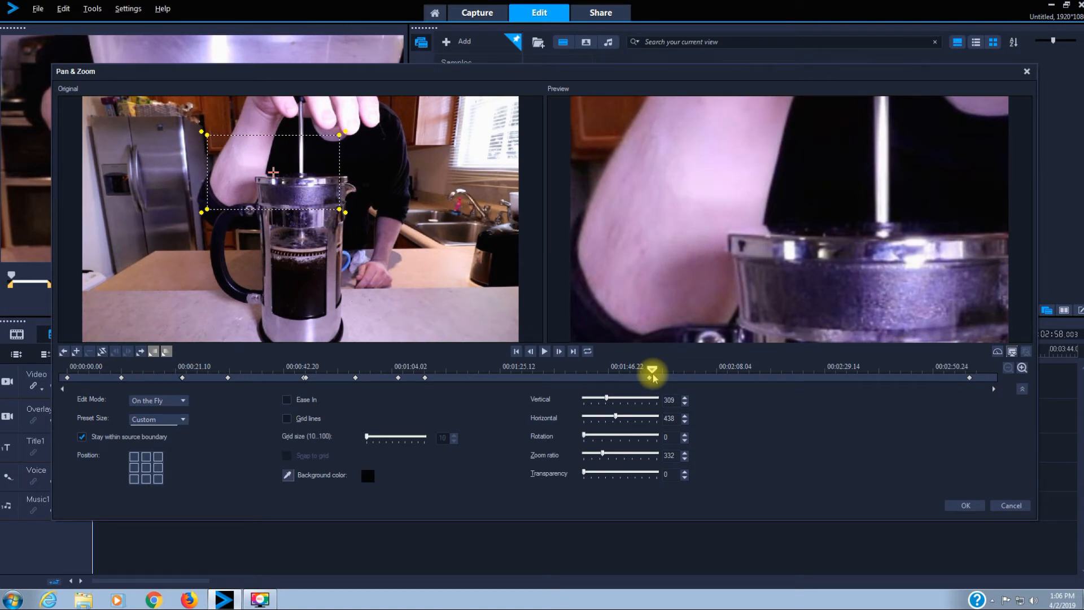
drag(653, 377, 655, 378)
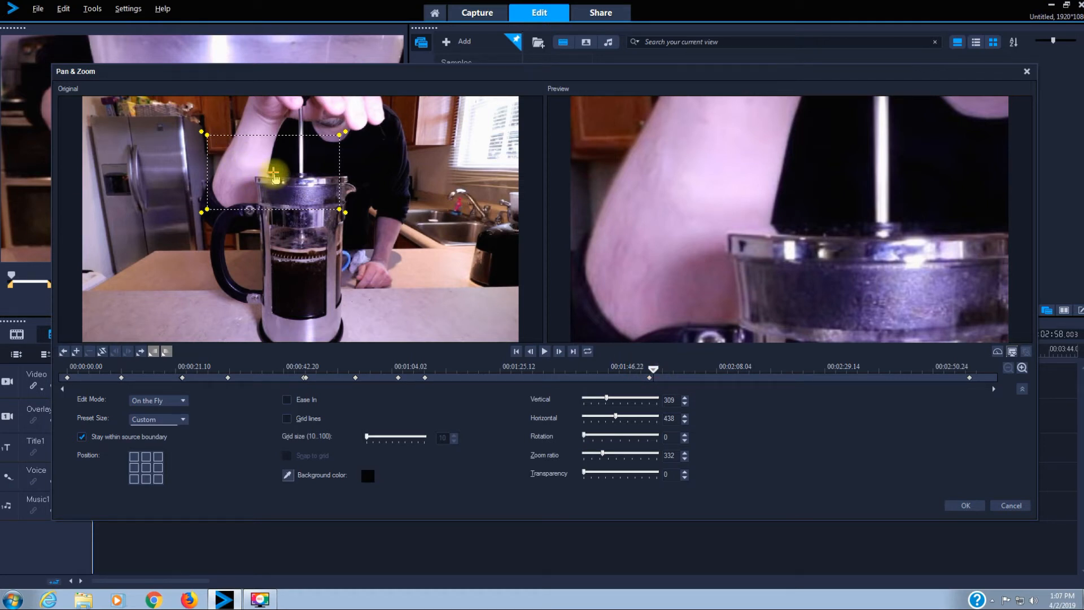
drag(274, 177, 302, 178)
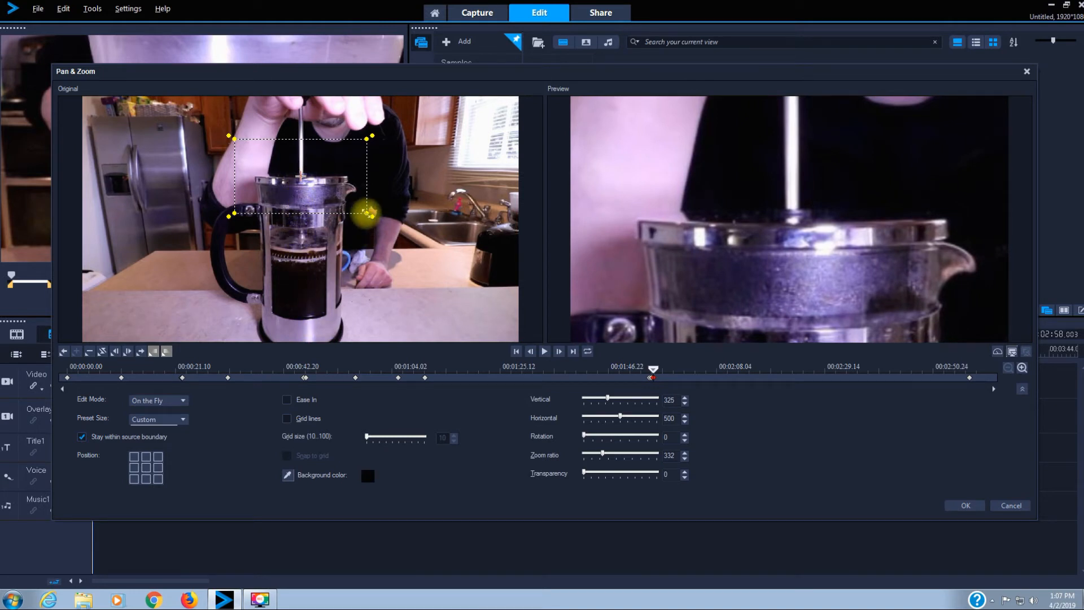
drag(367, 212, 450, 257)
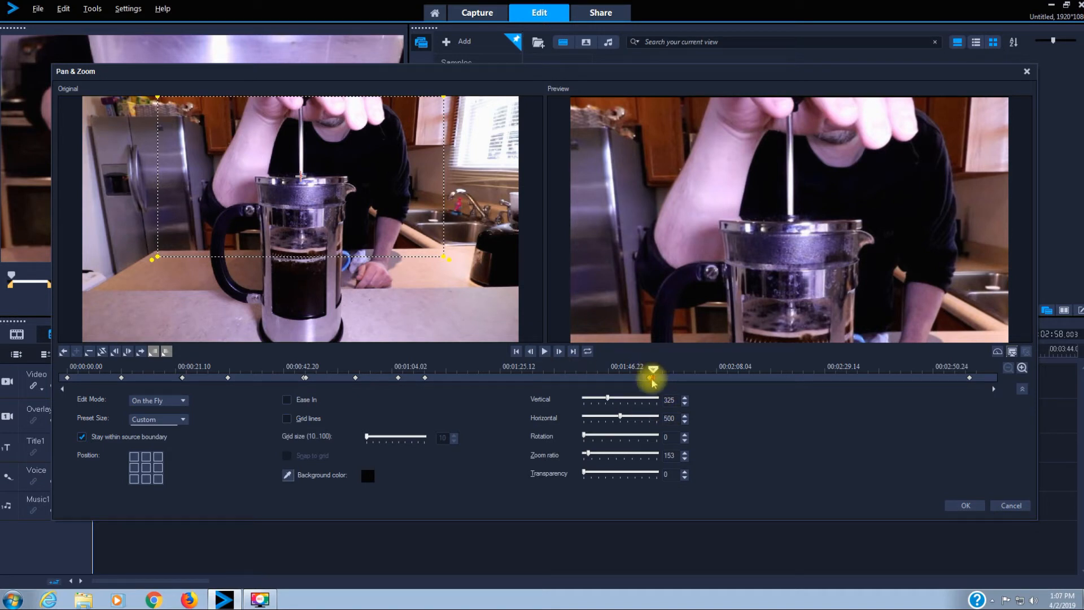
Step: With the plunger pushed down, pan down to the coffee at vertical 610 and horizontal 502, and remove the extra keyframe just before it
drag(653, 371, 680, 380)
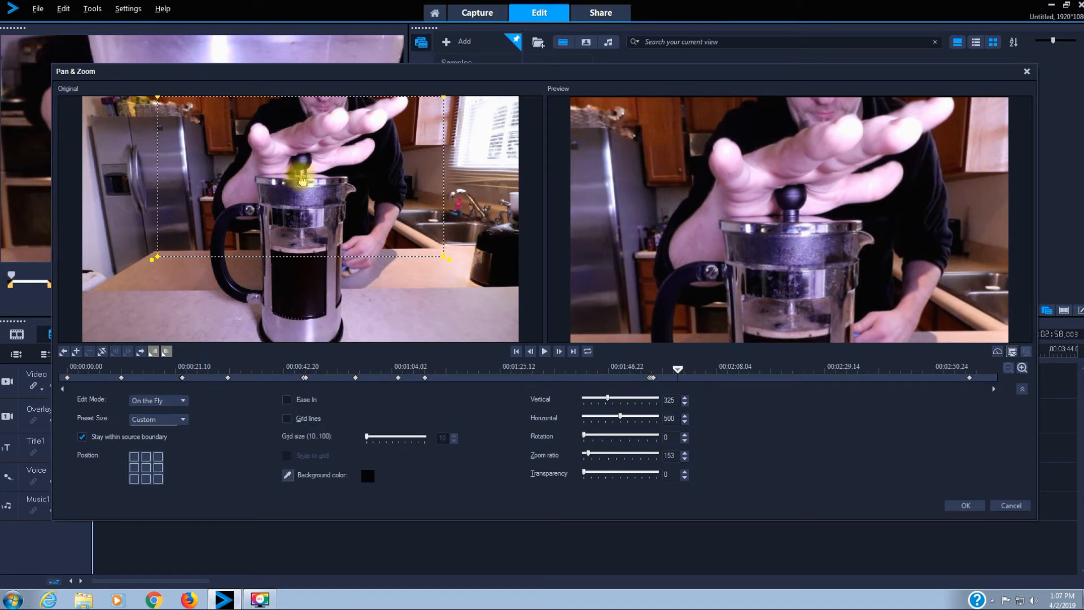
drag(300, 176, 300, 246)
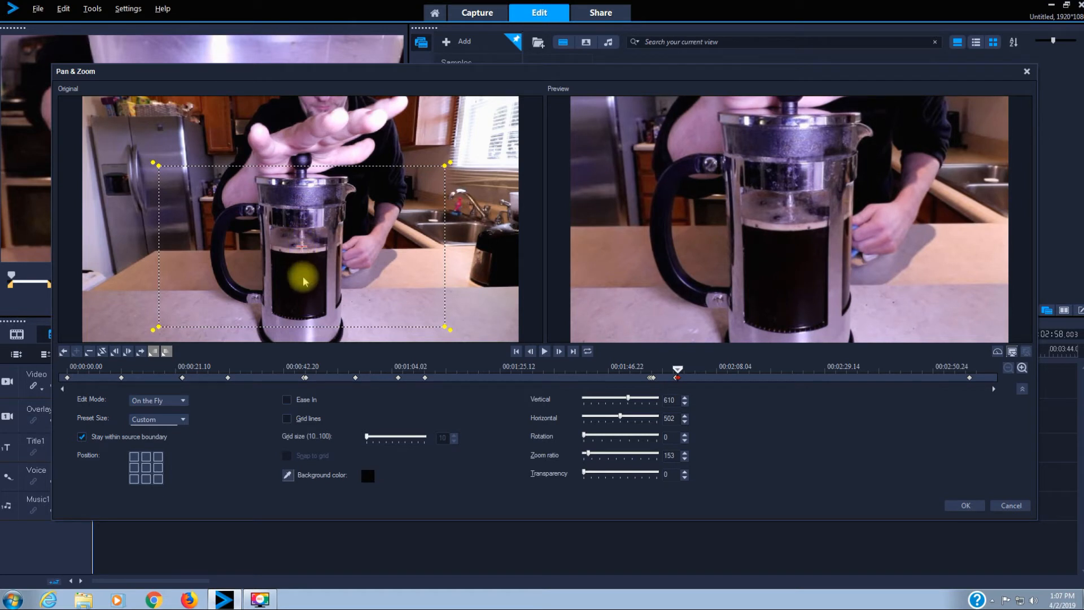
click(676, 383)
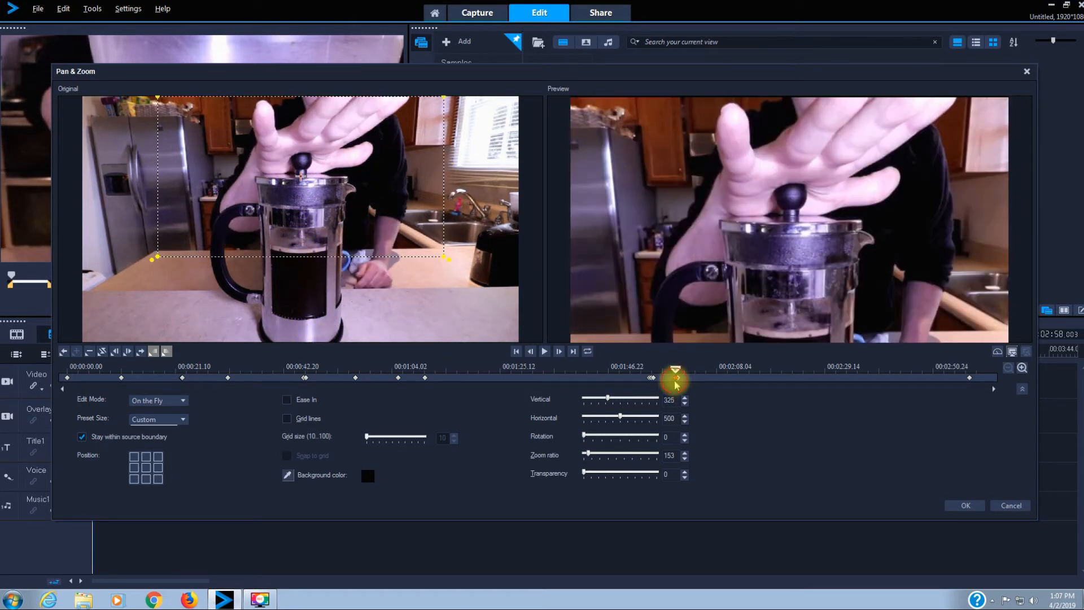
click(90, 352)
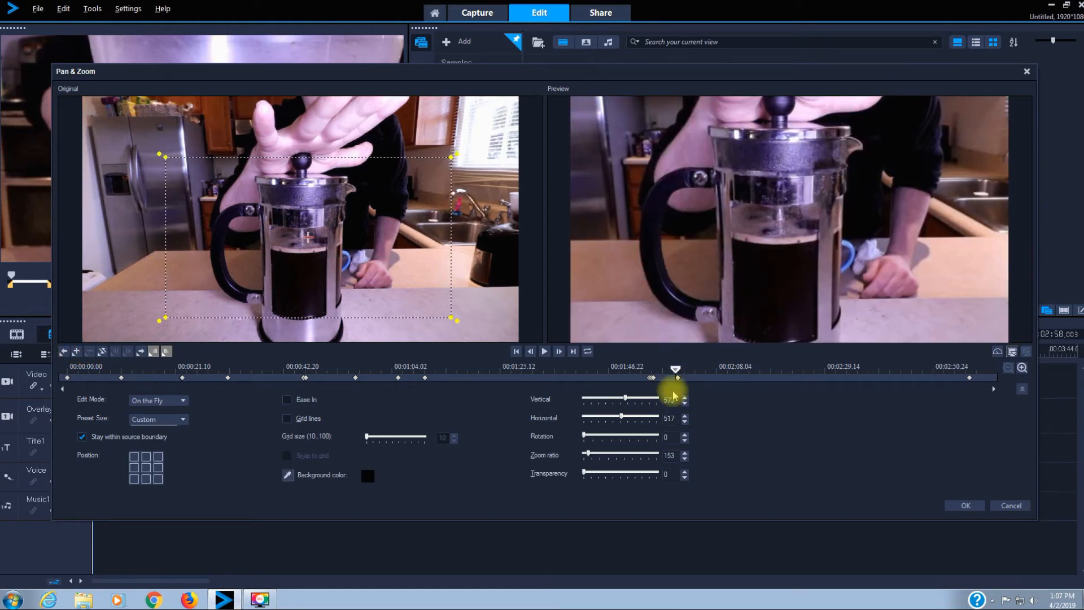
Step: Near the end of the coffee pour, tighten on the mug at zoom ratio 260, vertical 591 and horizontal 553, removing the extra keyframe before it
drag(676, 373, 782, 373)
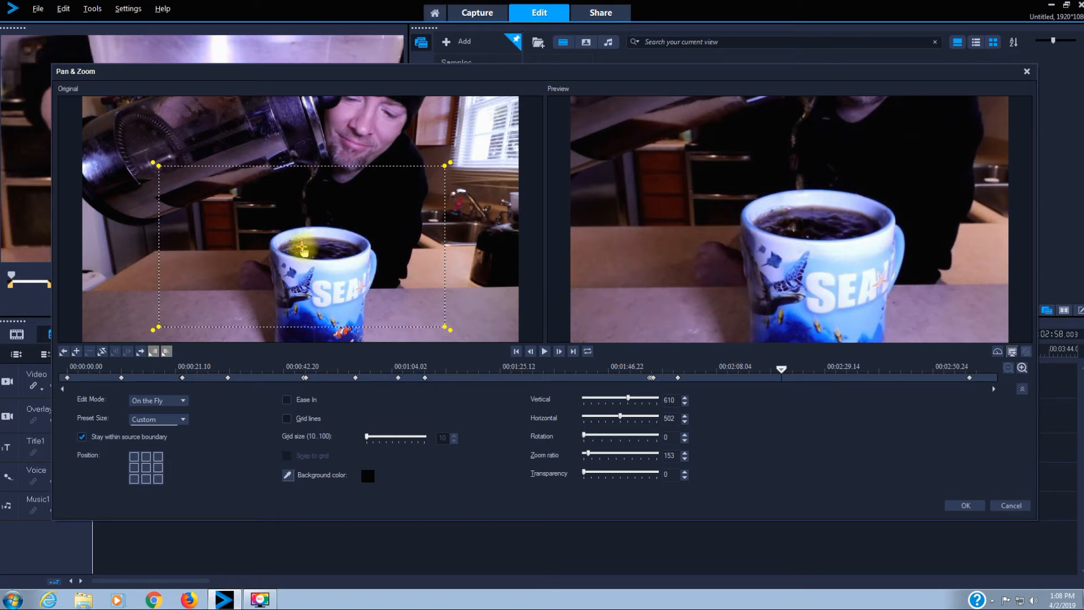
drag(302, 247, 324, 242)
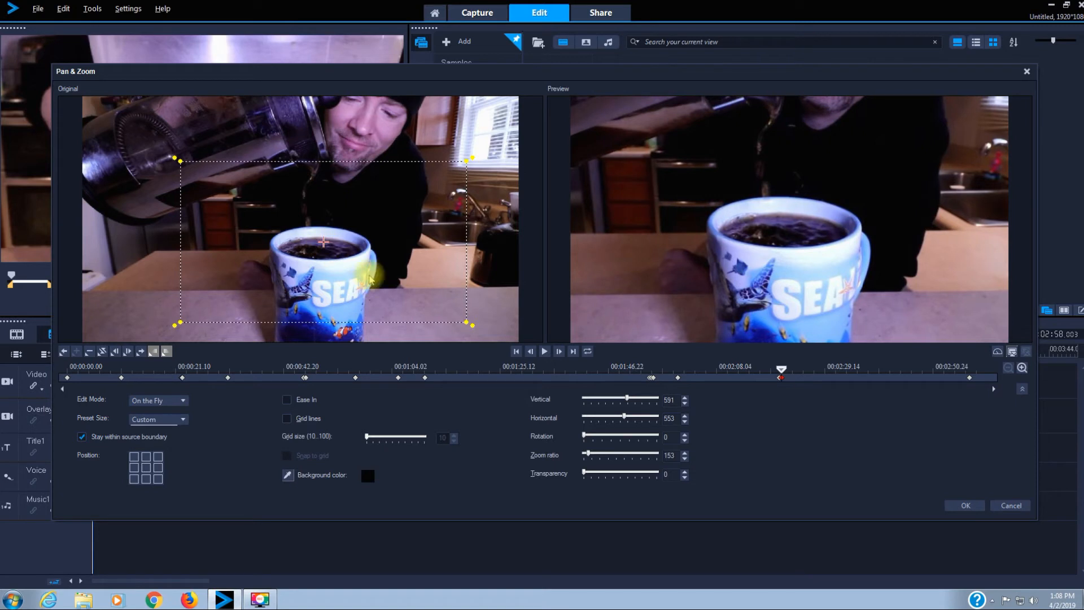
drag(467, 323, 408, 289)
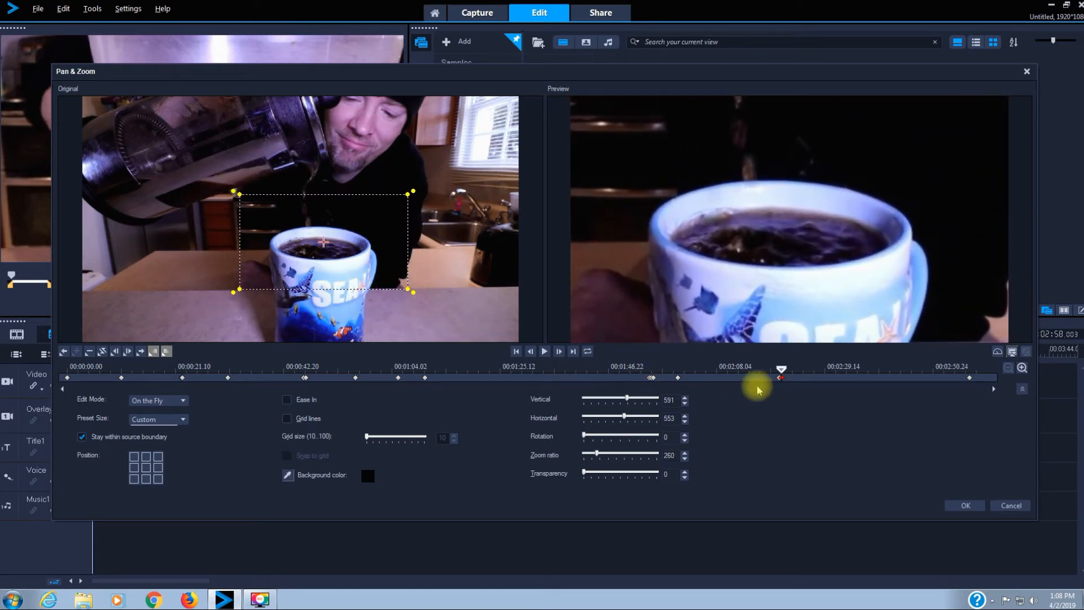
click(777, 377)
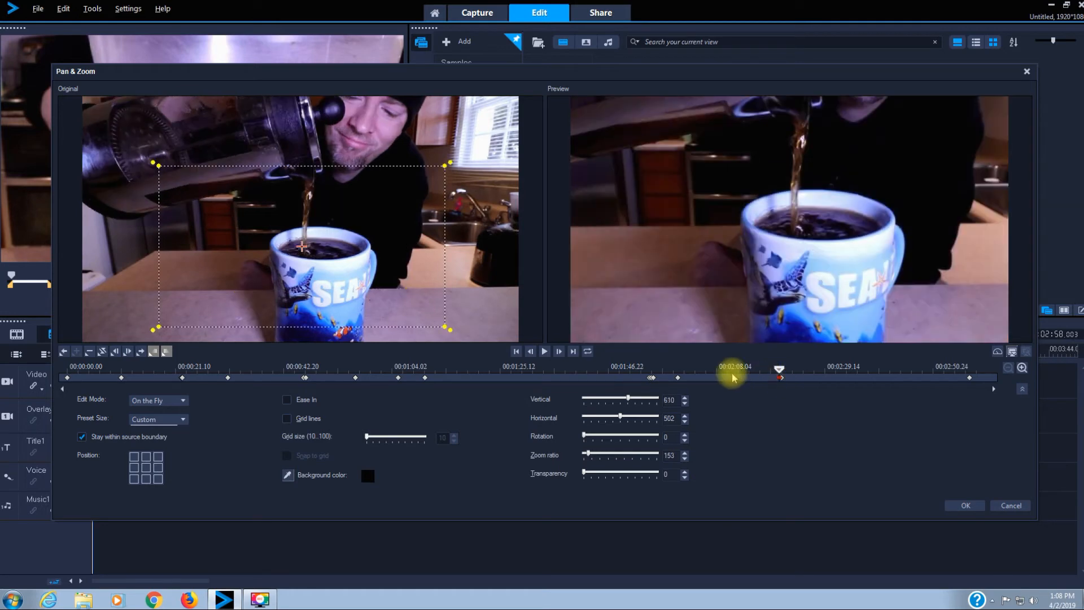
click(89, 351)
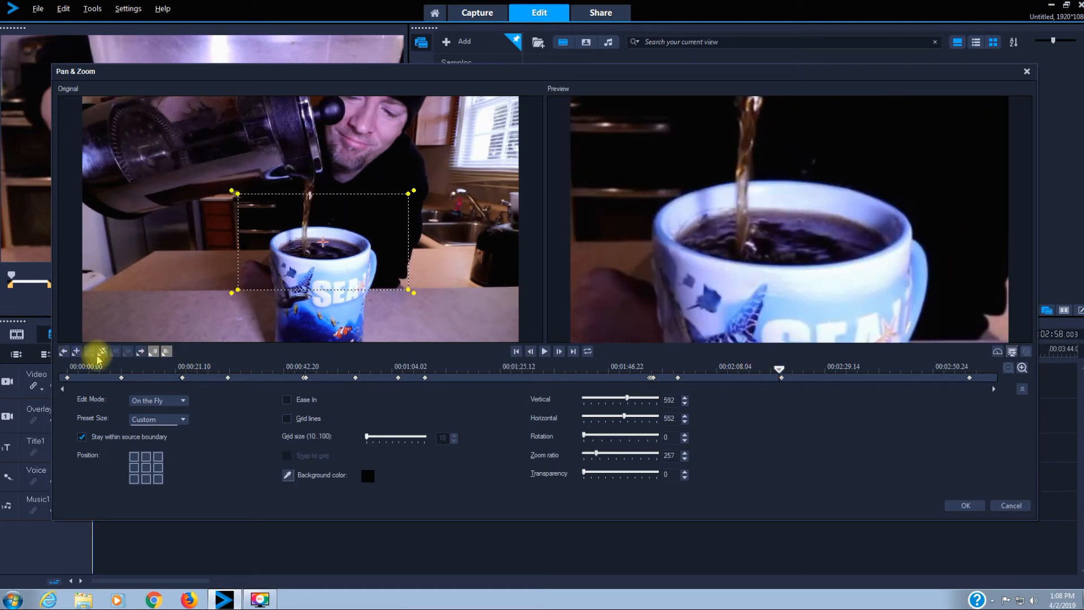
Step: At the cut to the mug-drinking shot, set the framing to zoom ratio 138, vertical 362 and horizontal 578, and check the adjacent keyframe before it
drag(778, 372, 825, 378)
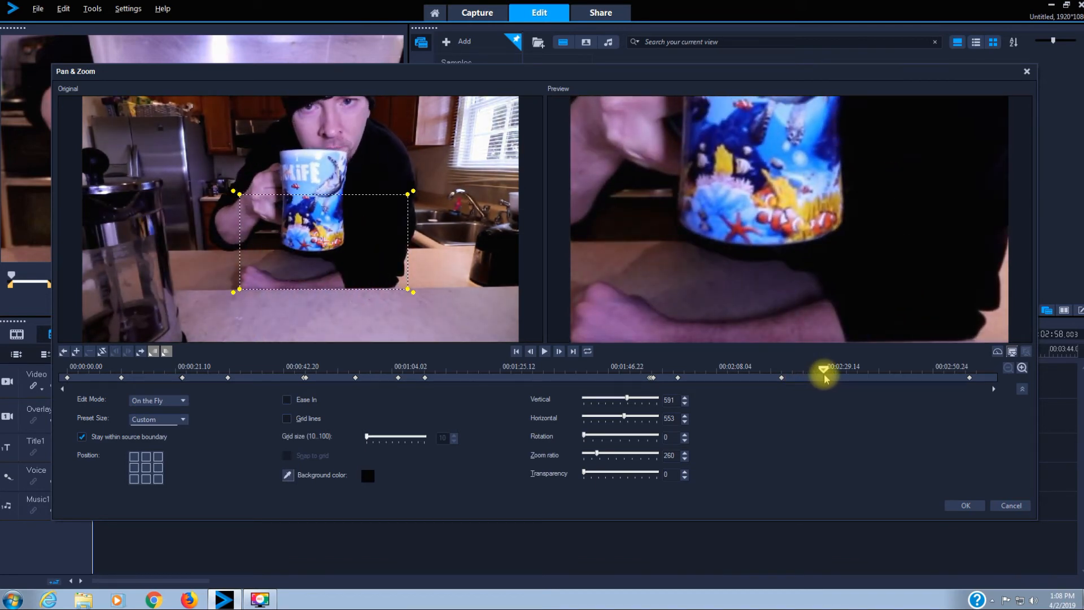
drag(824, 377, 825, 377)
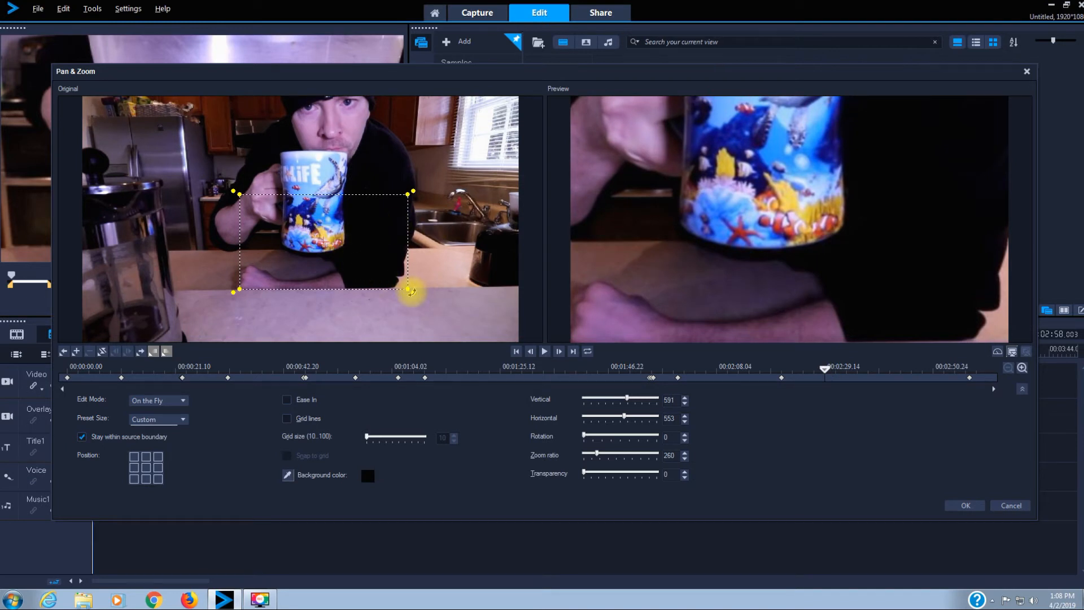
drag(409, 291, 483, 330)
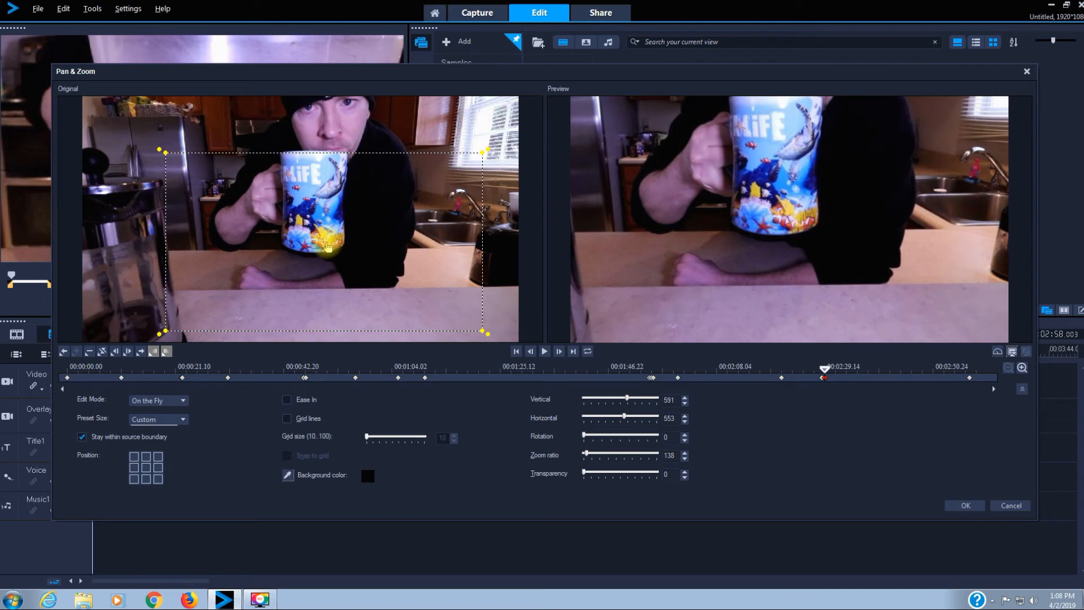
drag(327, 245, 334, 180)
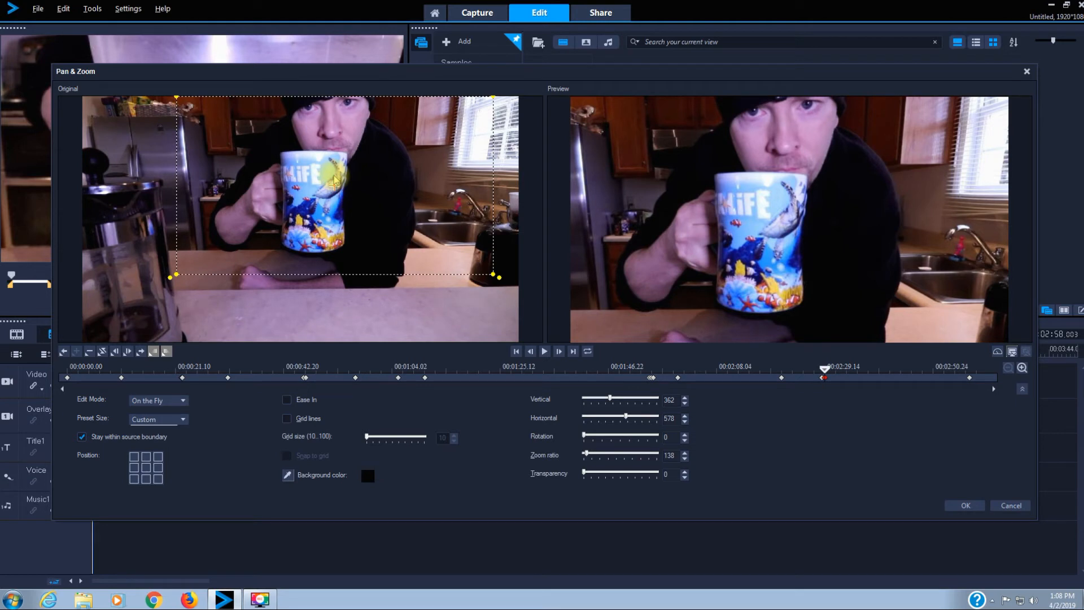
click(822, 378)
drag(822, 379, 825, 382)
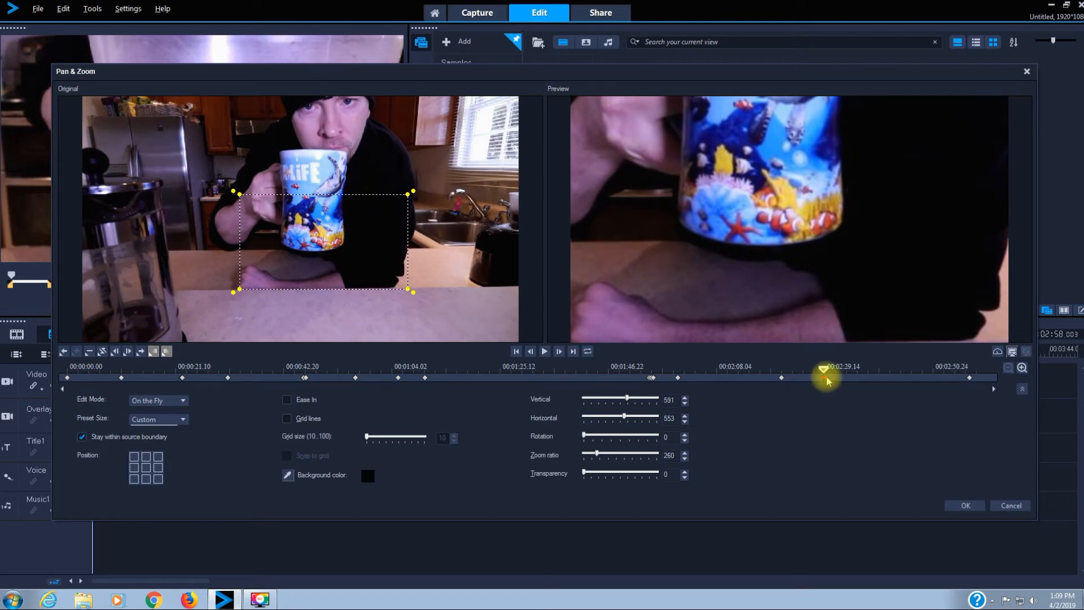
Step: In the standing shot with the mug, set the framing to zoom ratio 109, vertical 458 and horizontal 491
drag(824, 371, 915, 368)
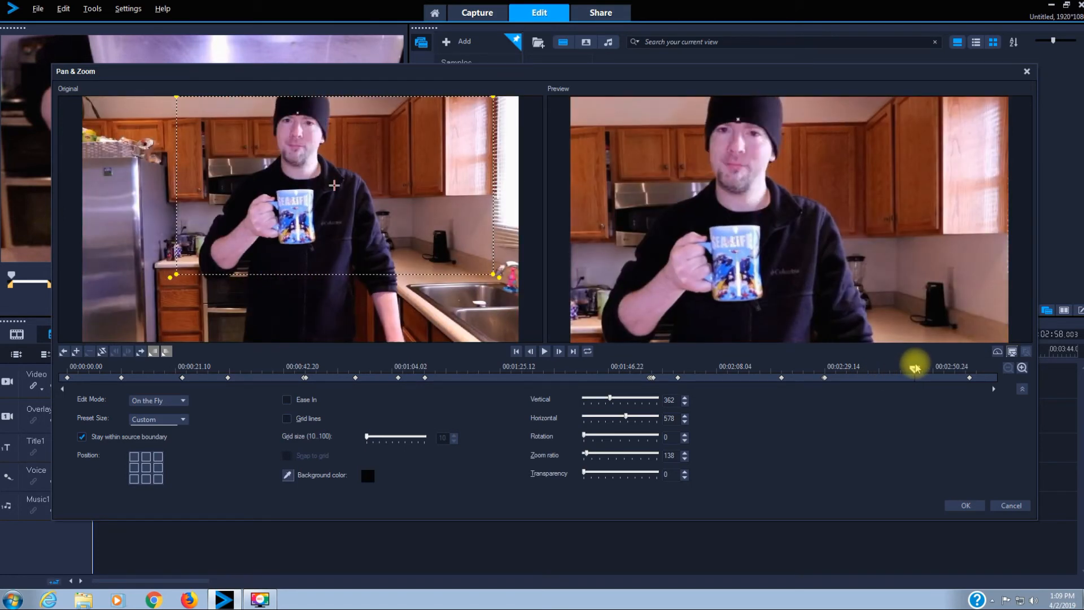
drag(915, 368, 912, 368)
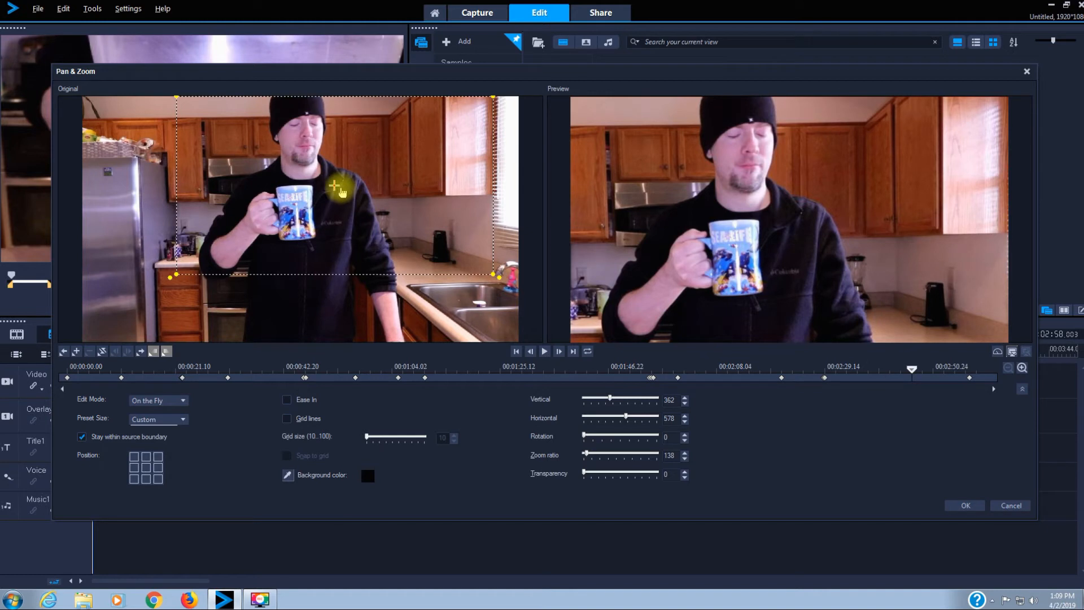
drag(334, 186, 297, 209)
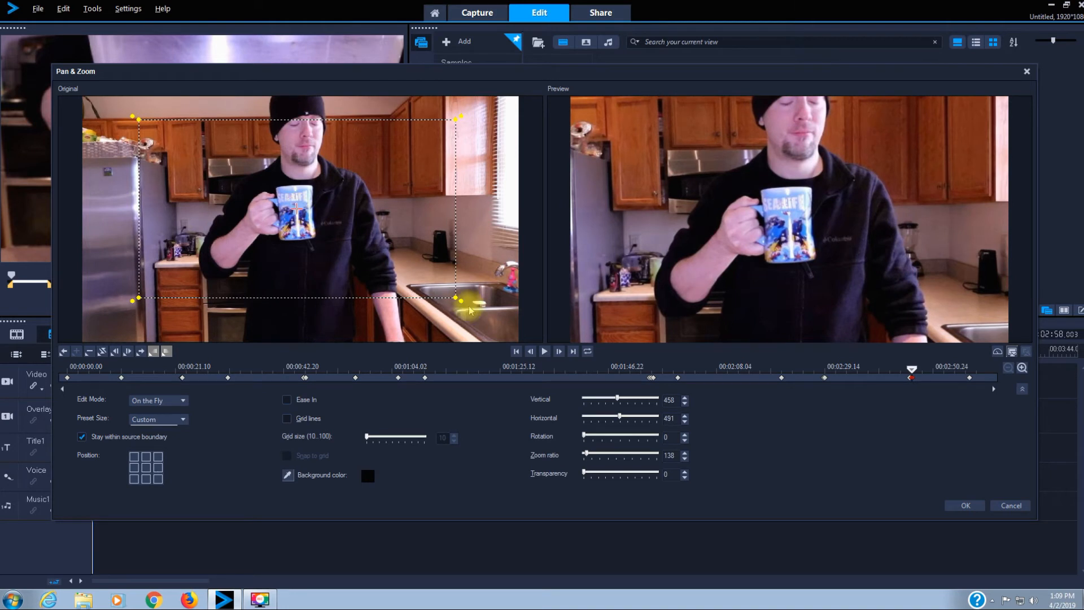
drag(456, 298, 515, 351)
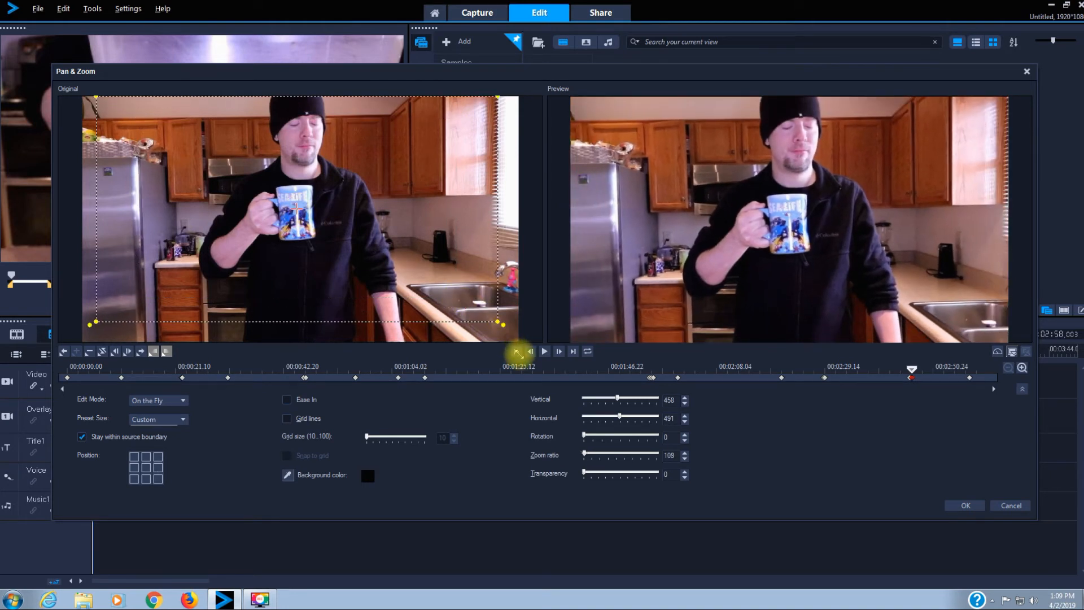
Step: Widen the standing mug shot to zoom ratio 100, vertical 499 and horizontal 500, and remove the extra keyframe just before it
drag(296, 209, 301, 217)
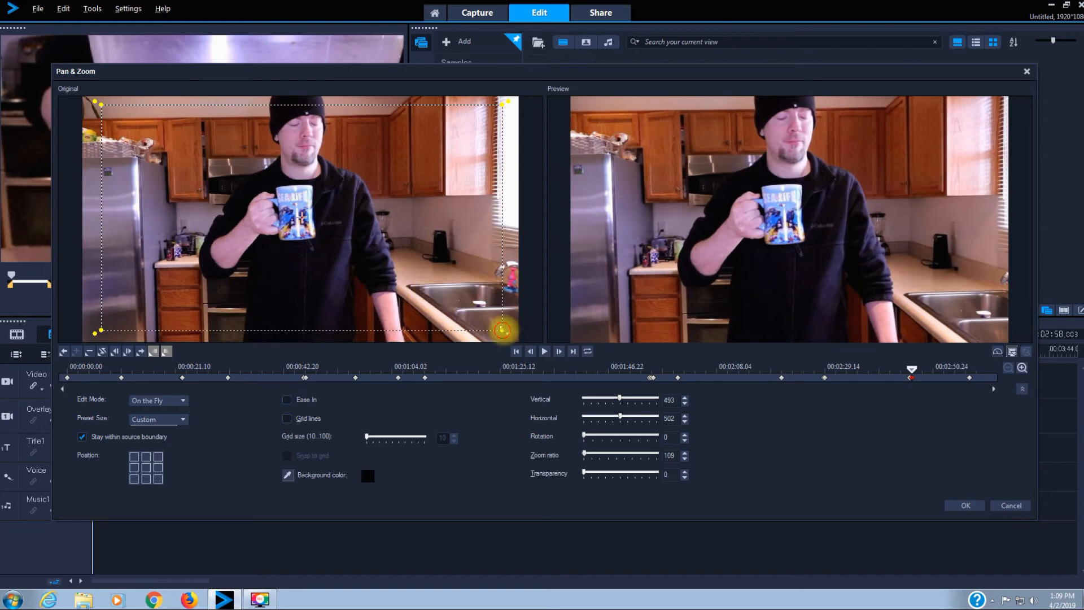
drag(502, 329, 534, 351)
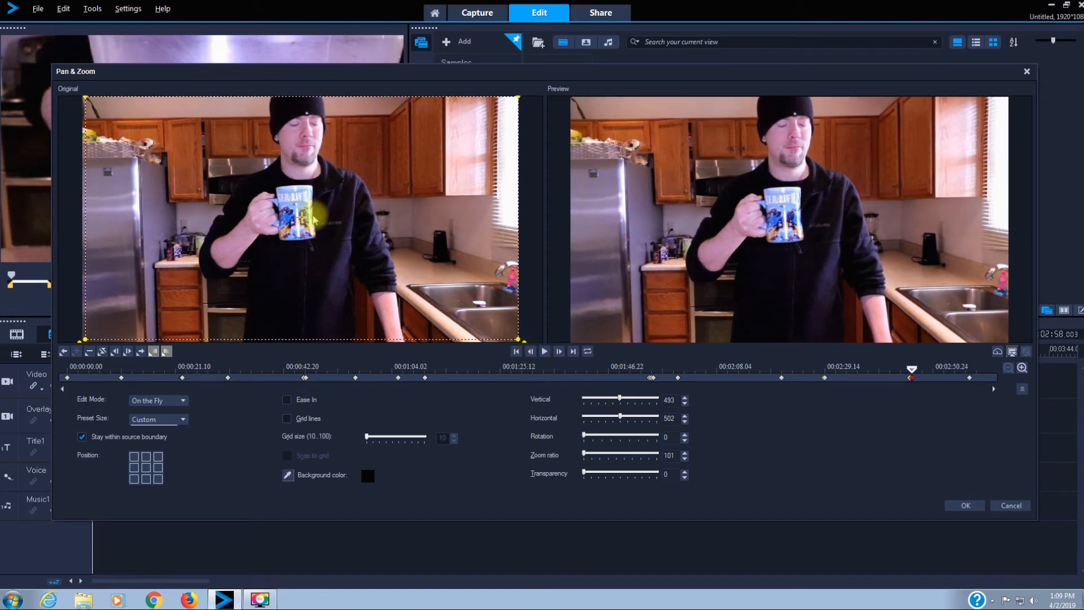
drag(302, 219, 297, 218)
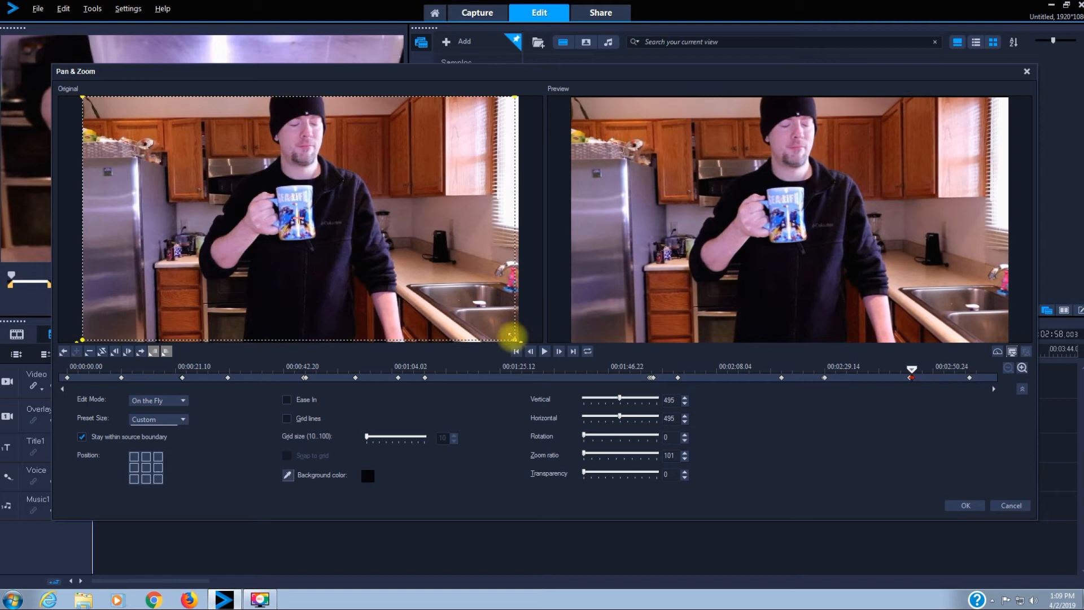
drag(298, 218, 301, 219)
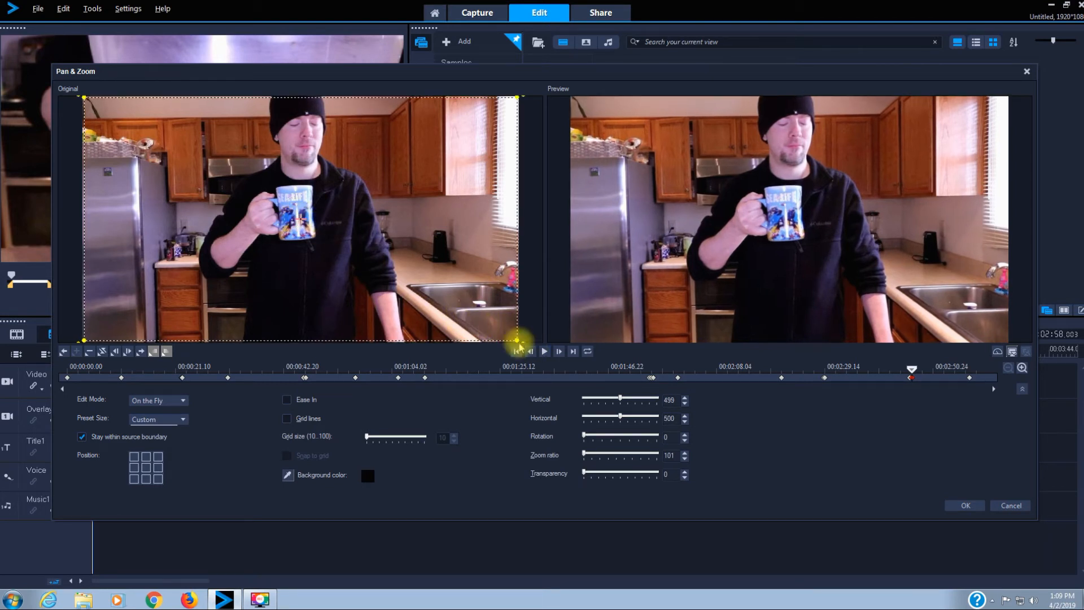
drag(516, 340, 519, 341)
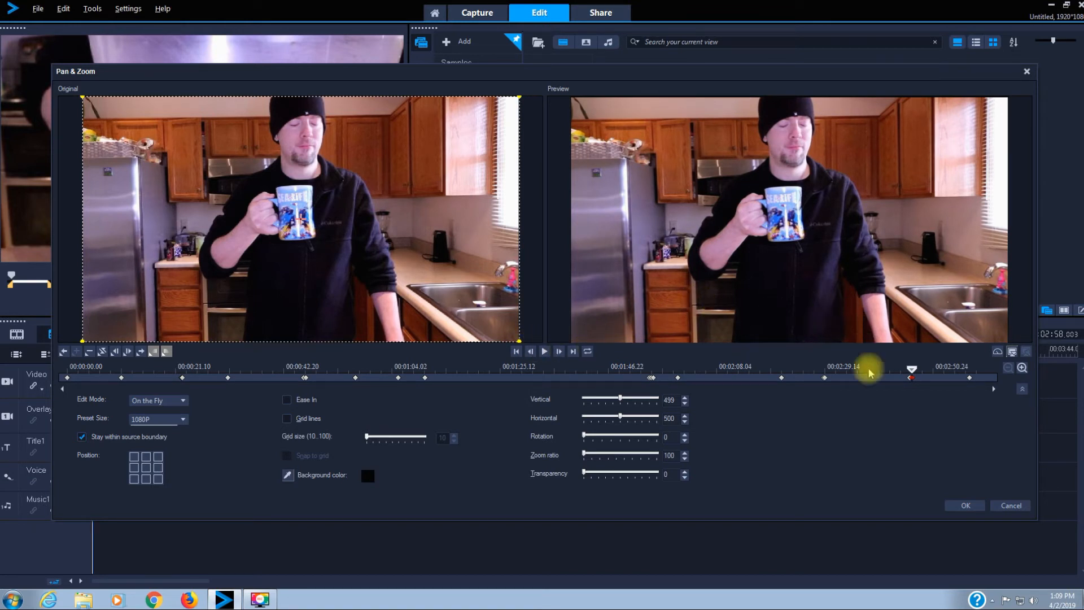
click(910, 379)
drag(910, 381, 925, 370)
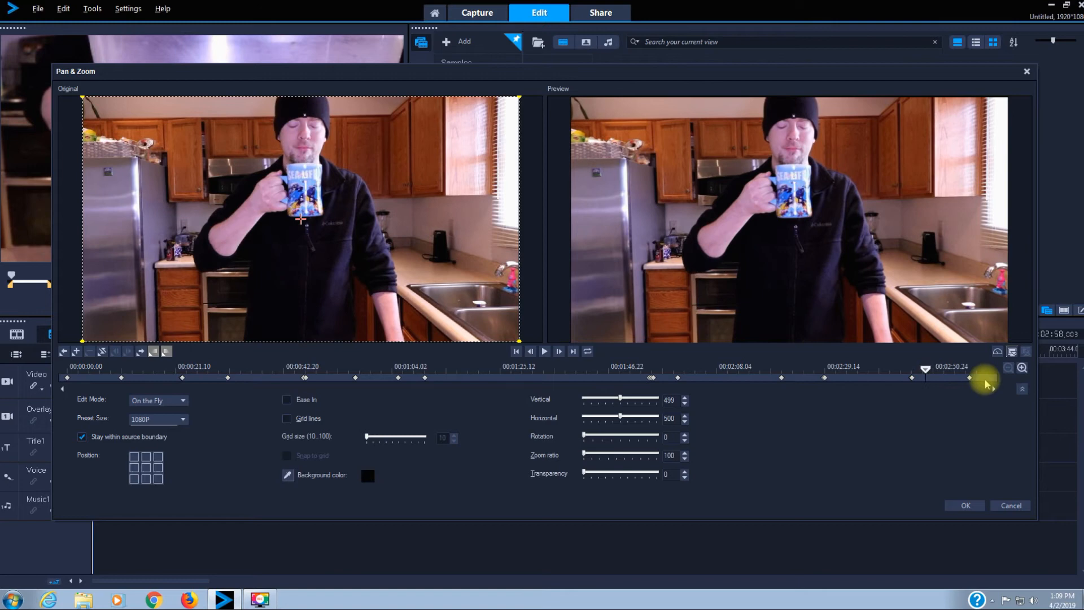
Step: At the final keyframe, tighten on the man's face at zoom ratio 201, vertical 249 and horizontal 488, removing the extra keyframe just before it
click(969, 379)
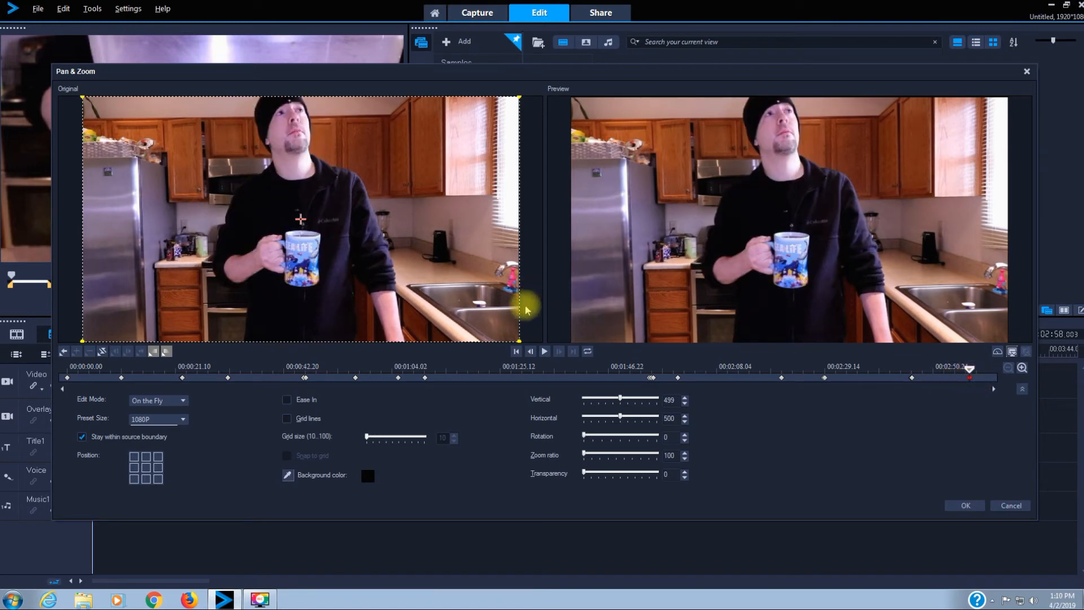
drag(518, 341, 426, 225)
drag(300, 223, 294, 151)
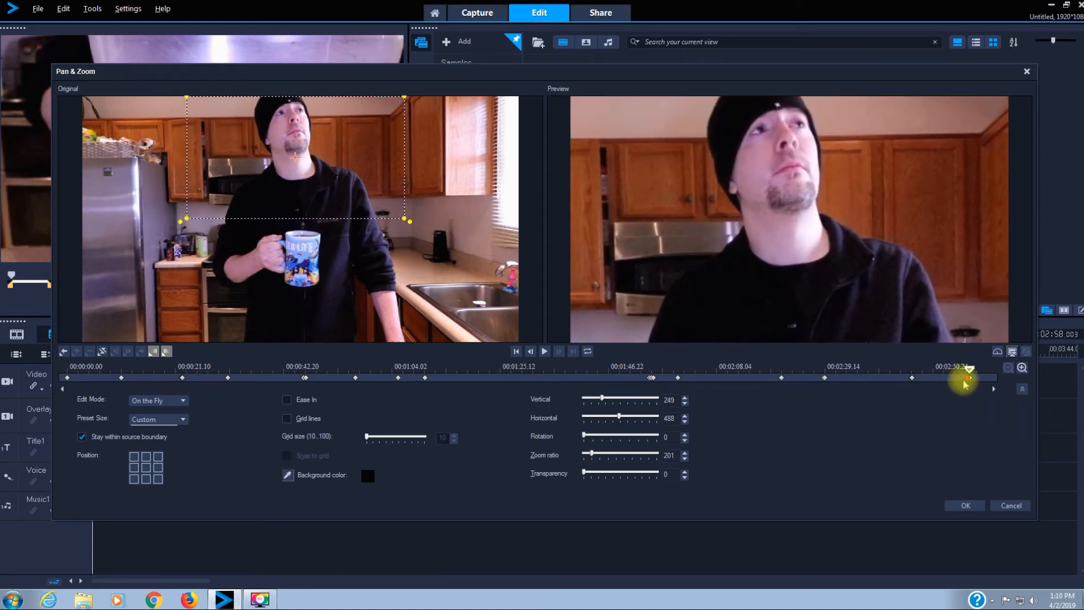
click(967, 377)
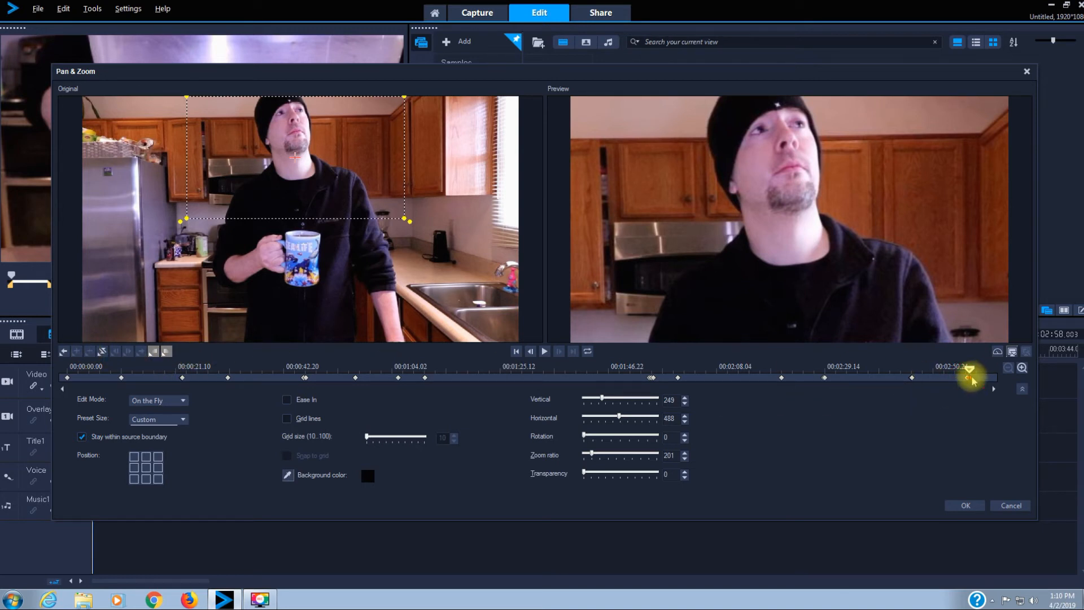
click(967, 379)
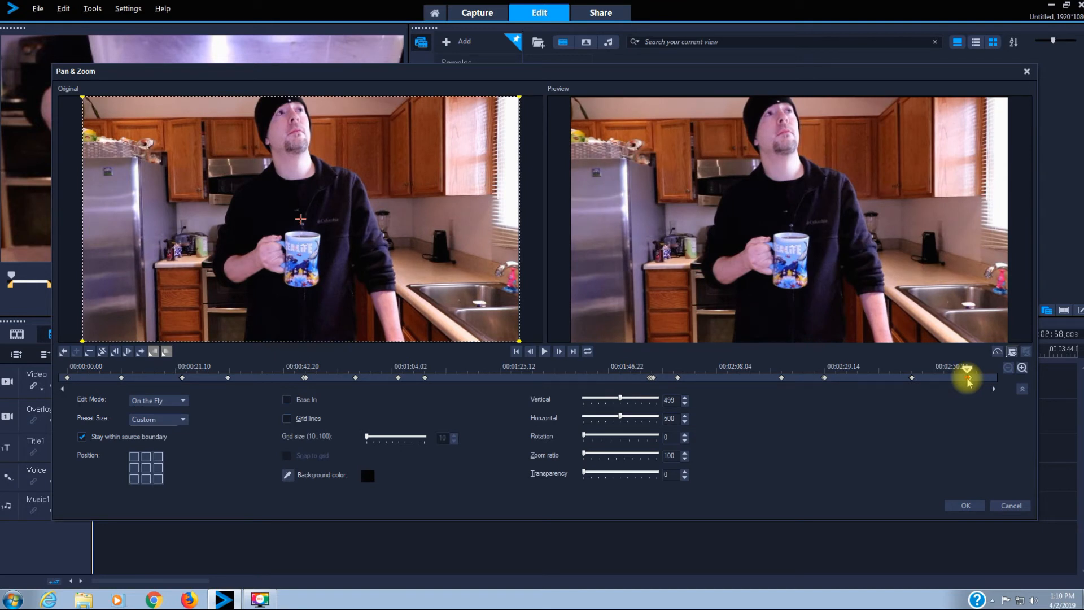
click(89, 353)
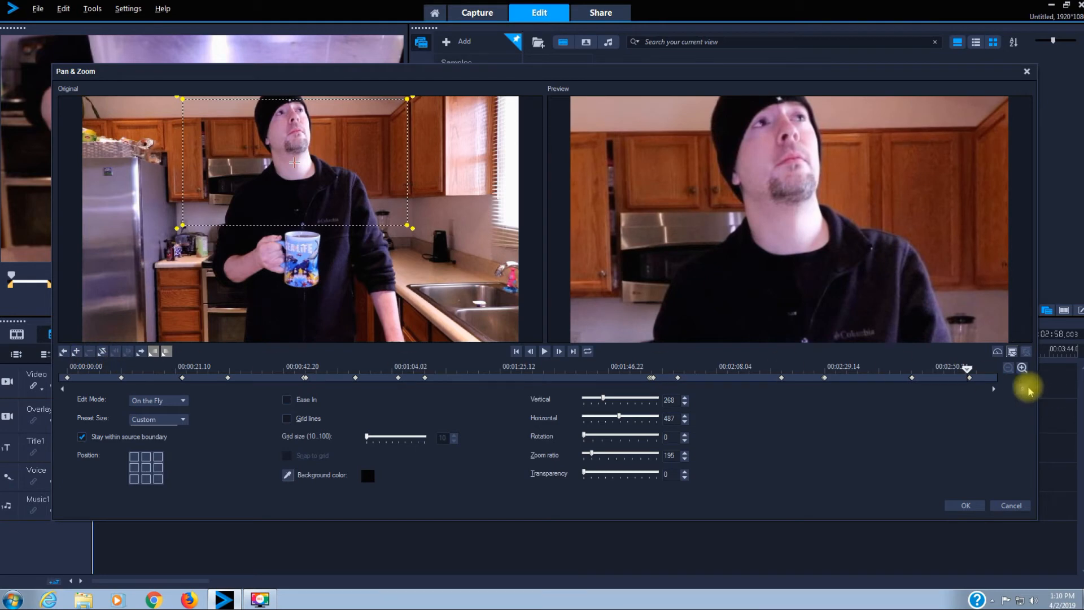
Step: Return to the start of the clip and play the complete pan and zoom preview
click(968, 373)
drag(969, 372, 907, 372)
drag(909, 369, 67, 370)
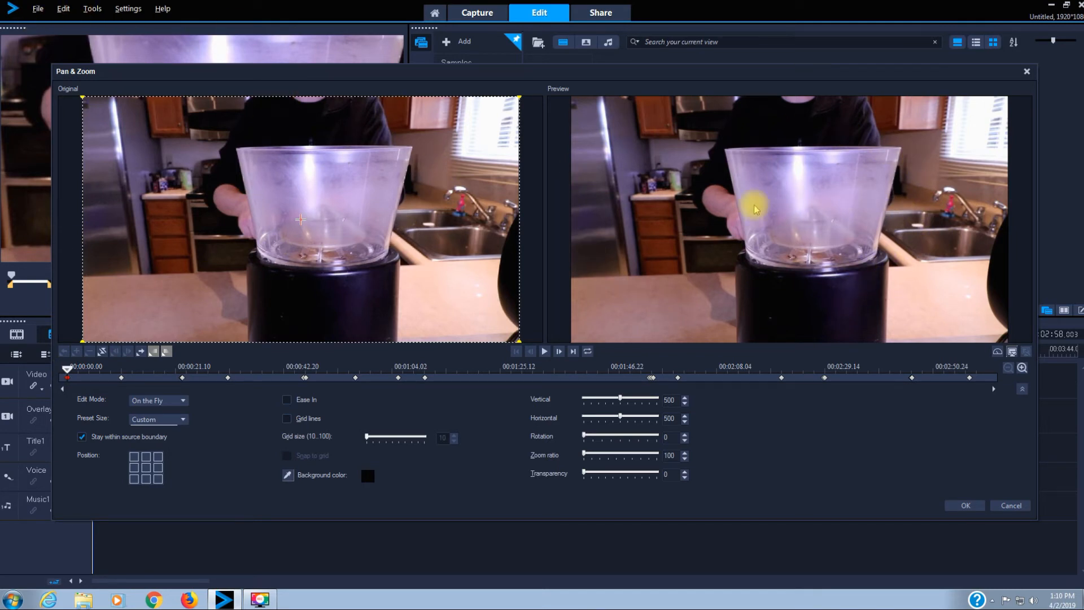
click(544, 352)
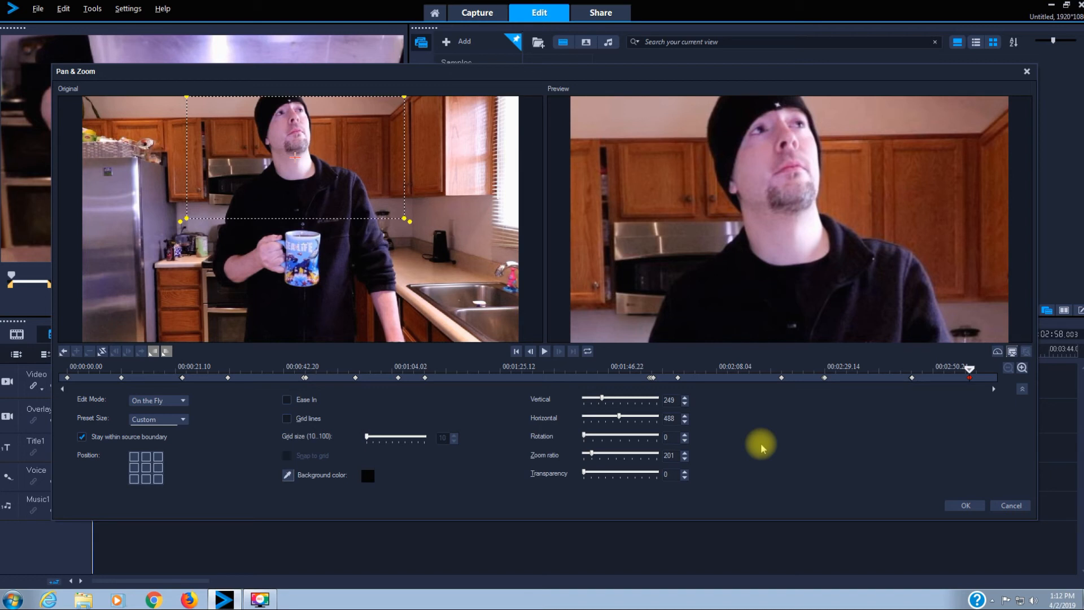
Step: Apply the pan and zoom settings to the clip and play the result in project mode
click(965, 506)
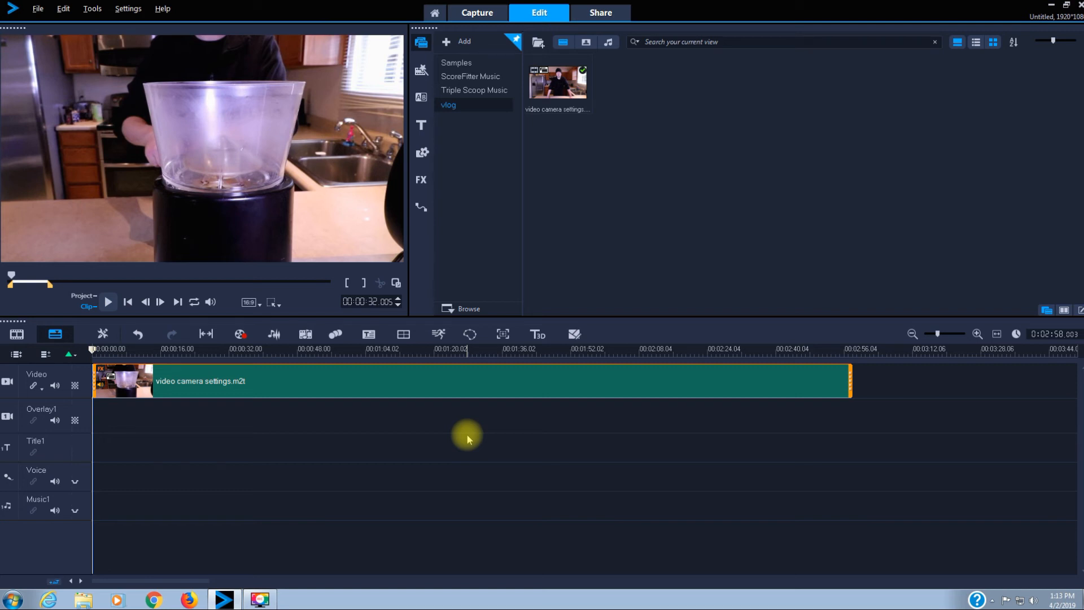
click(78, 297)
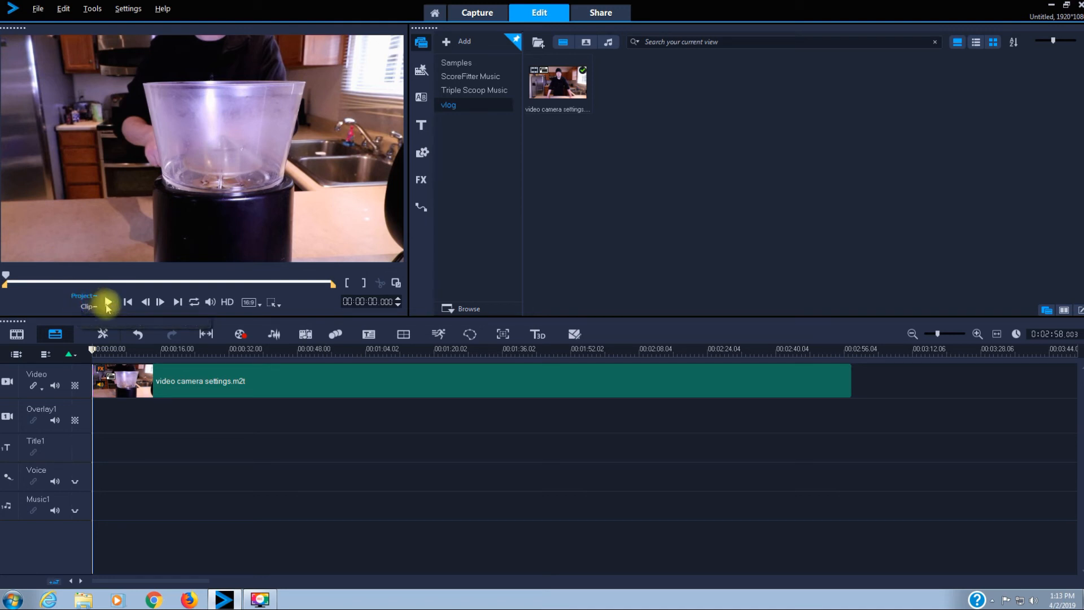
click(107, 304)
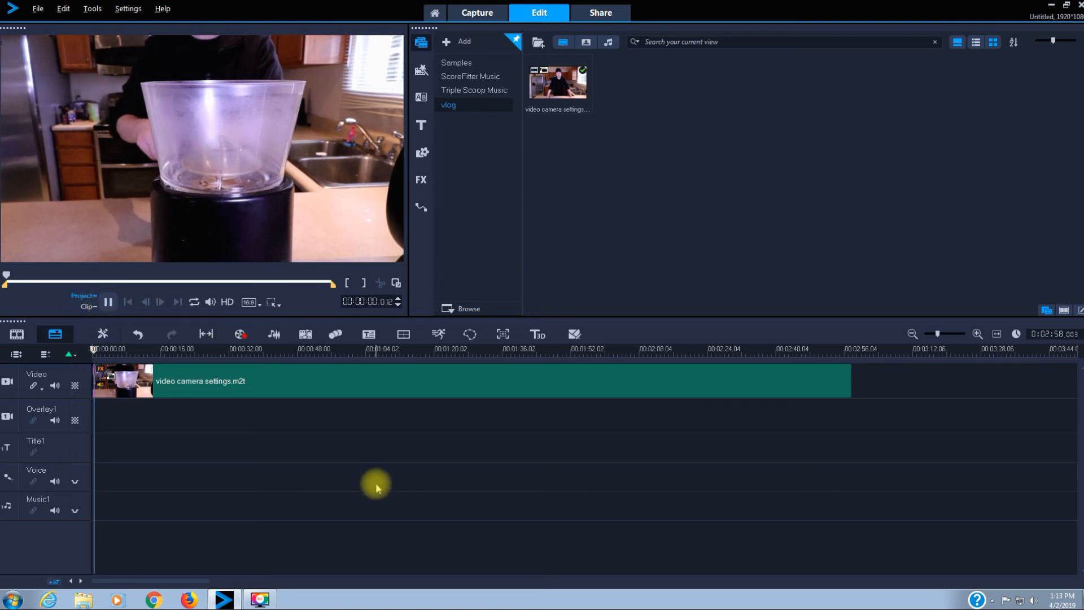